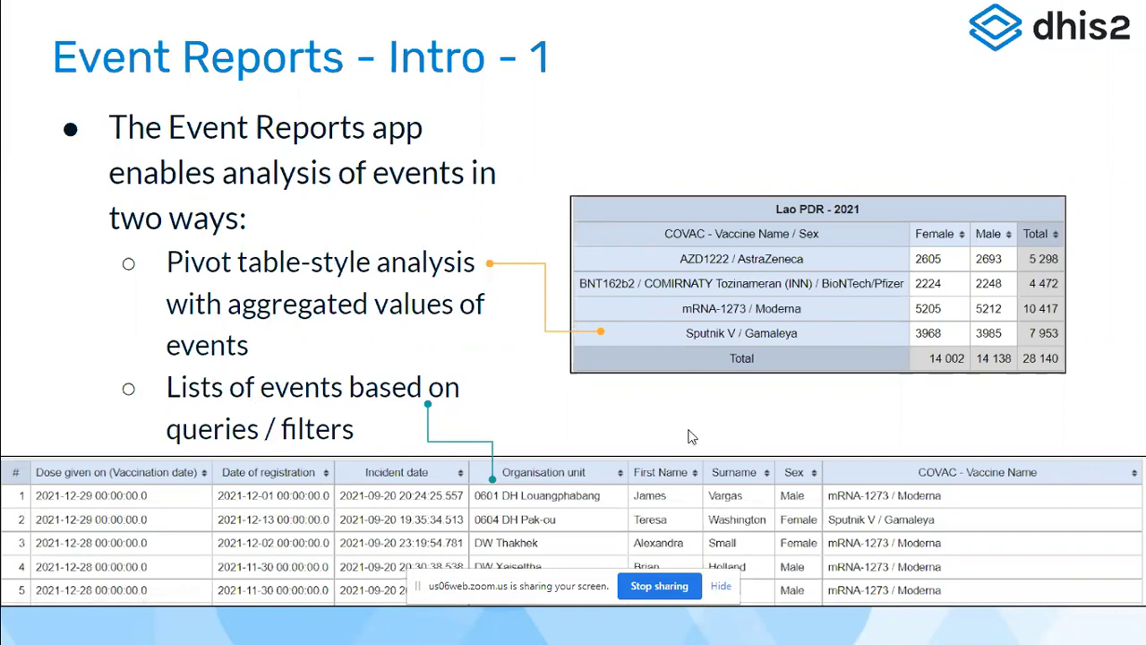
- Leave the slideshow, switch to the DHIS 2 Event Reports page in the other browser window, and start a new report
key(Escape)
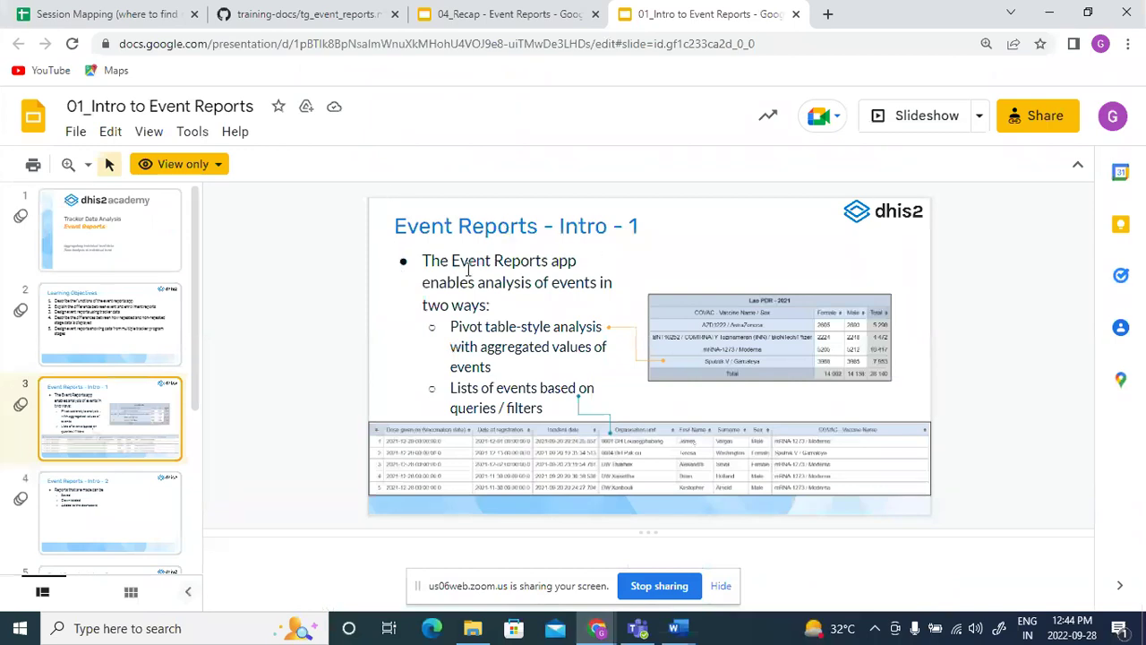
key(alt+Tab)
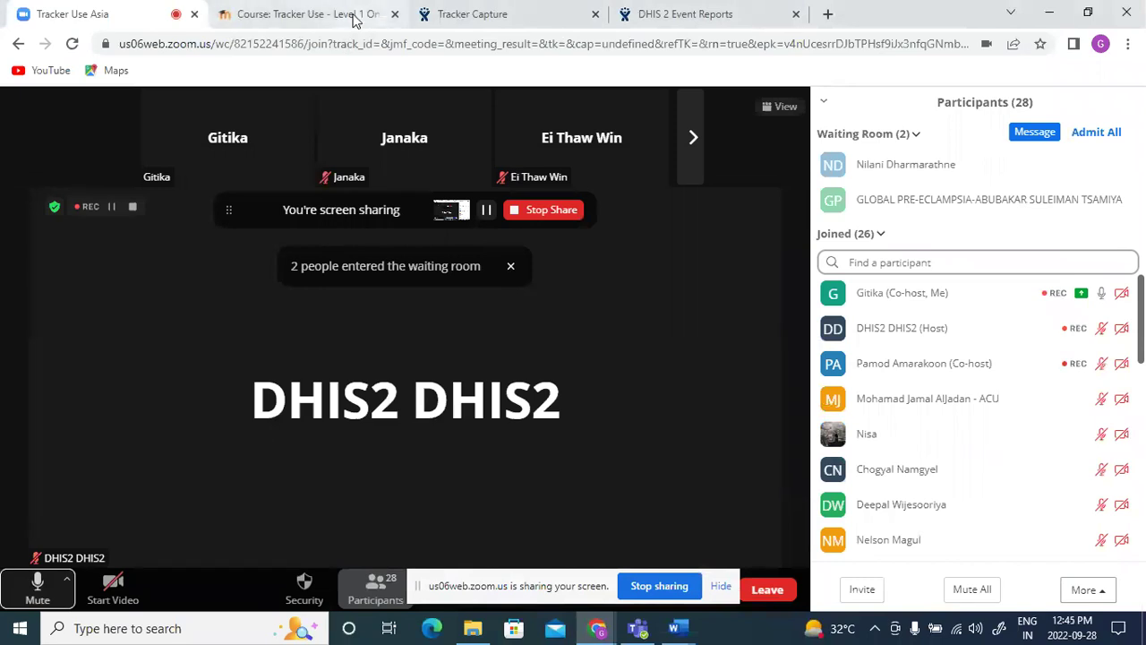
click(468, 10)
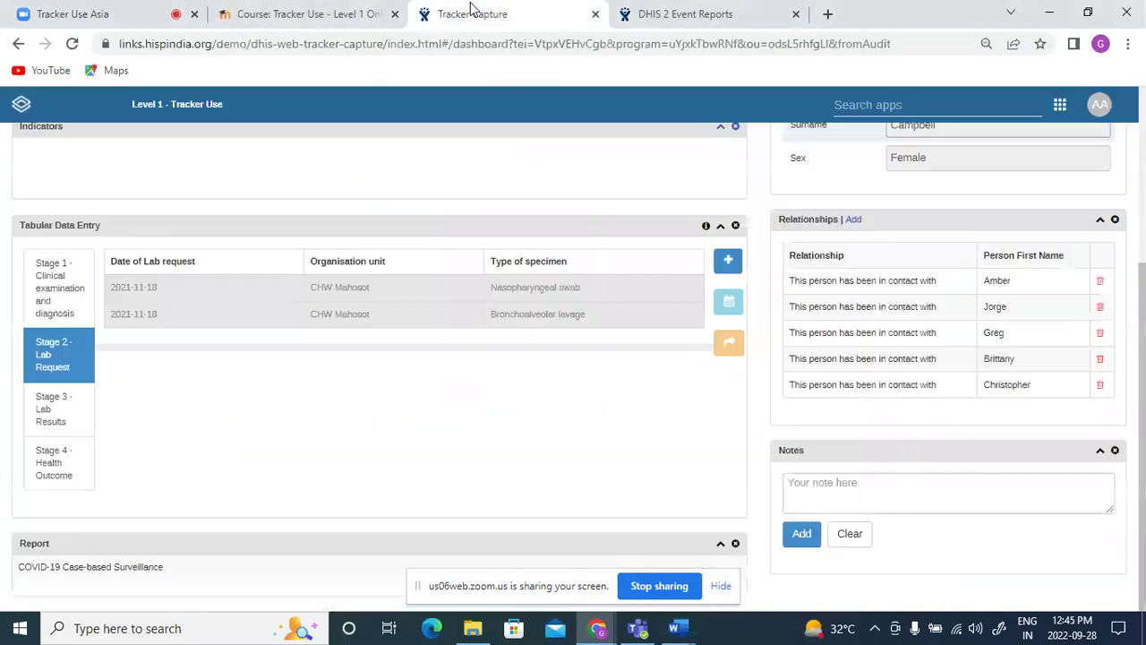
click(672, 11)
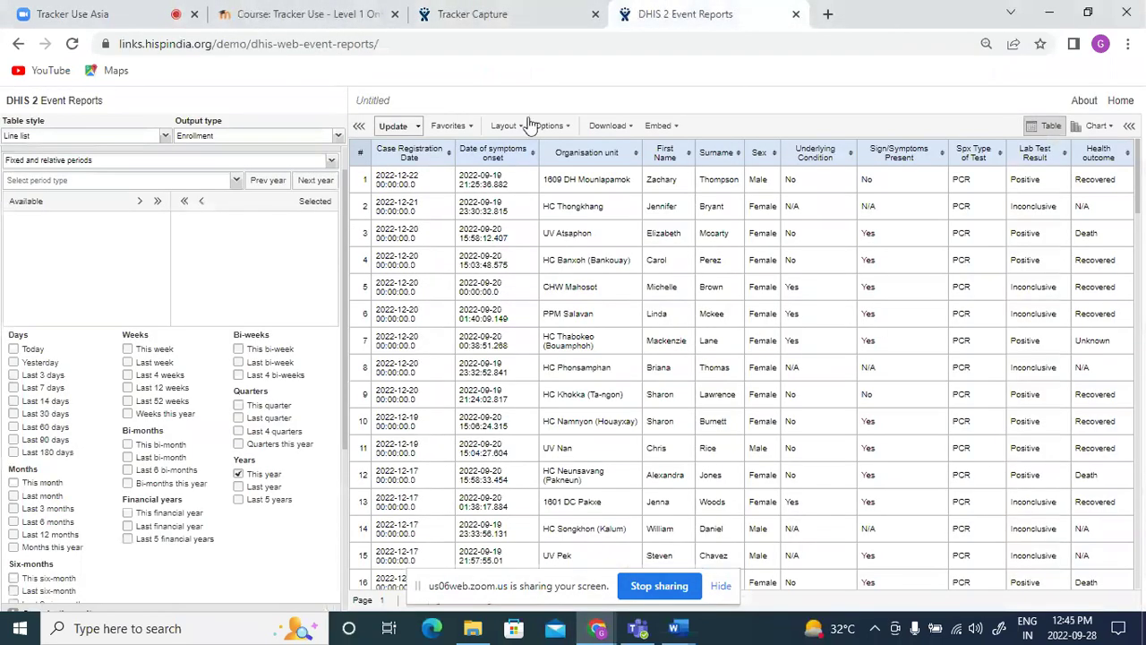
click(450, 126)
click(456, 149)
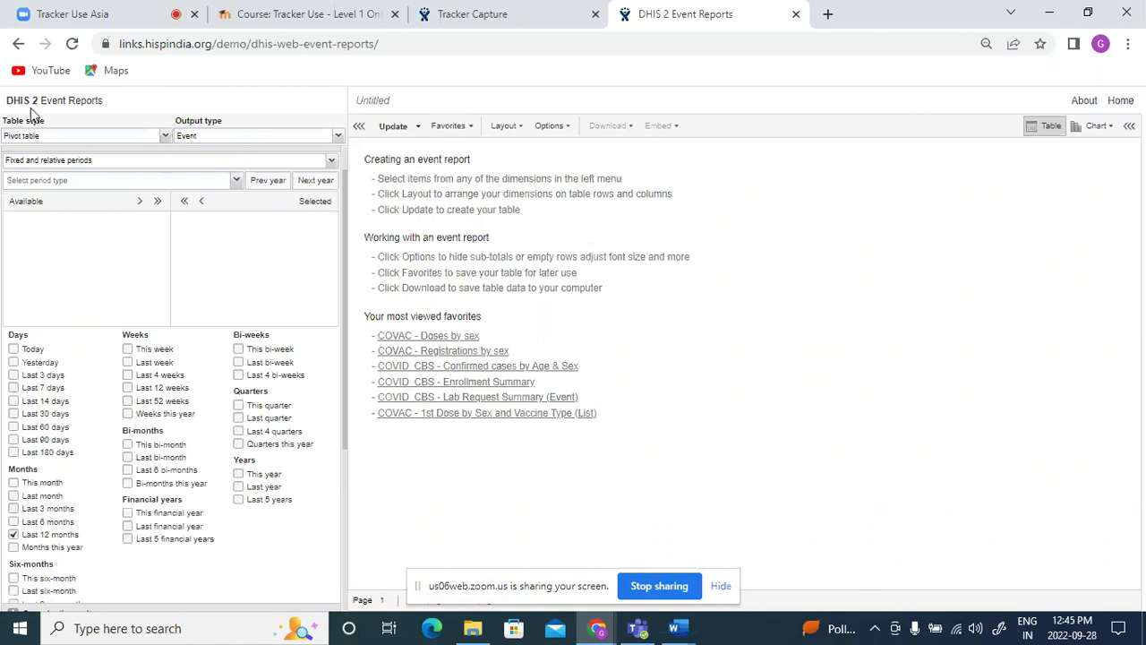
- Examine the available table style and output type options for the new report
click(77, 136)
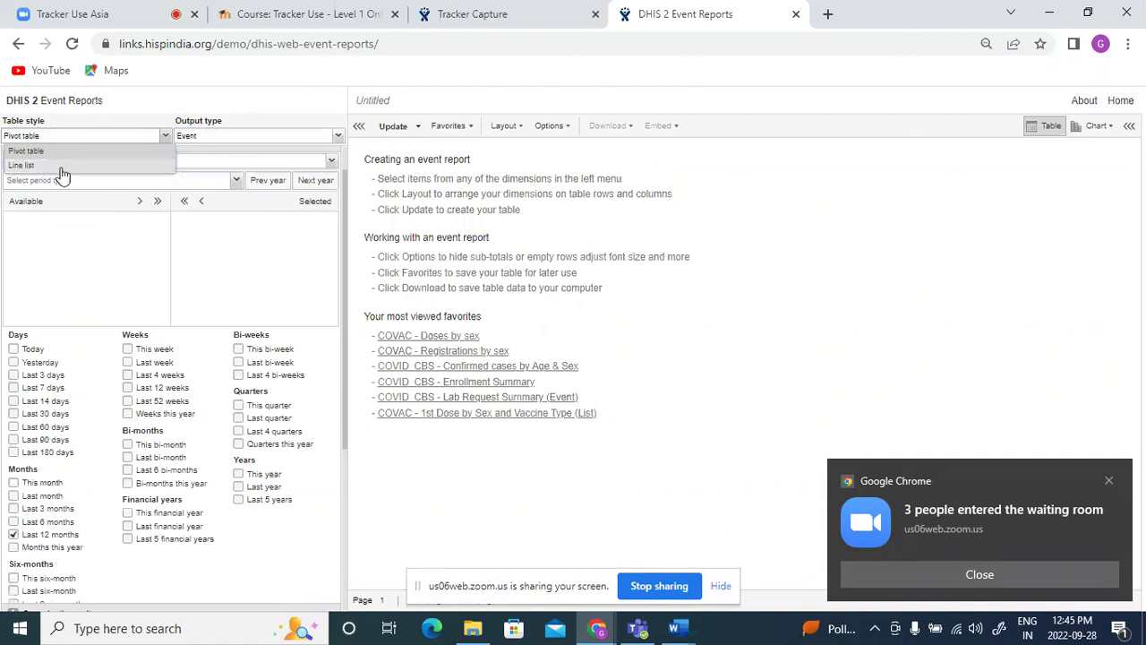
click(205, 137)
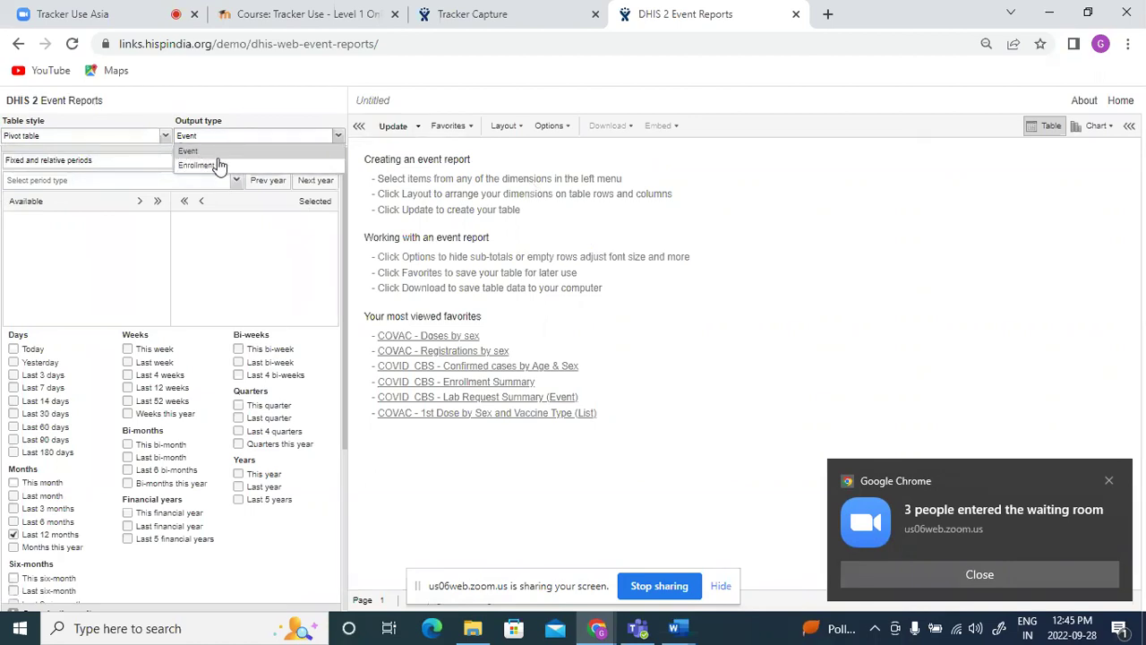
click(100, 302)
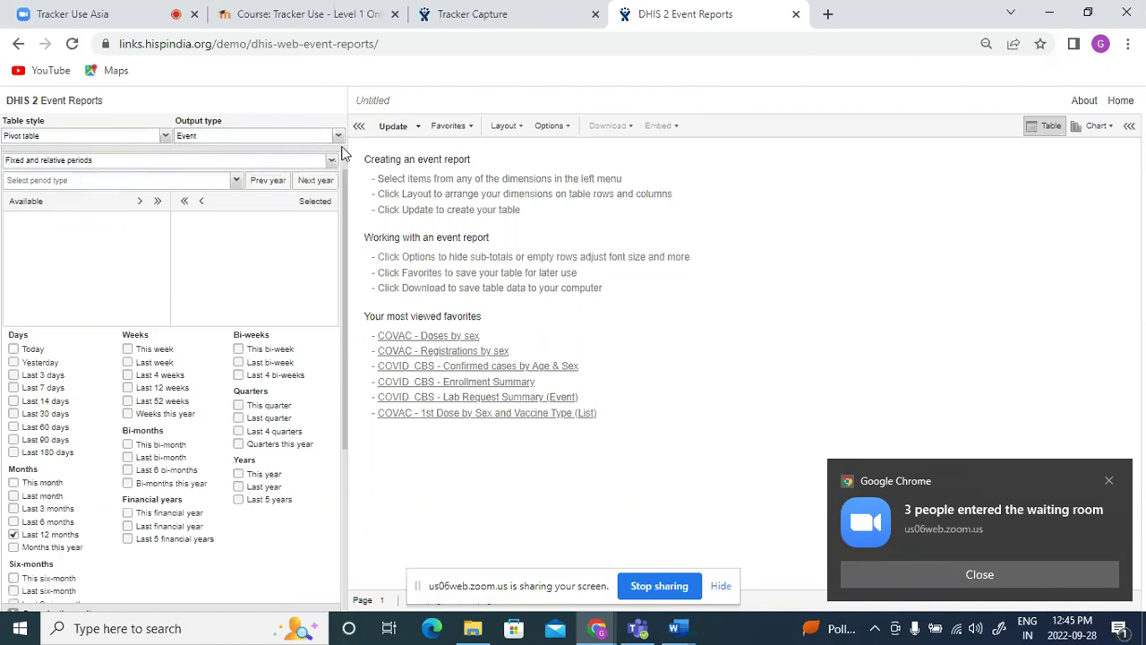
- Choose COVID-19 Case-based Surveillance as the program for the report's data
scroll(347, 158, up, 1)
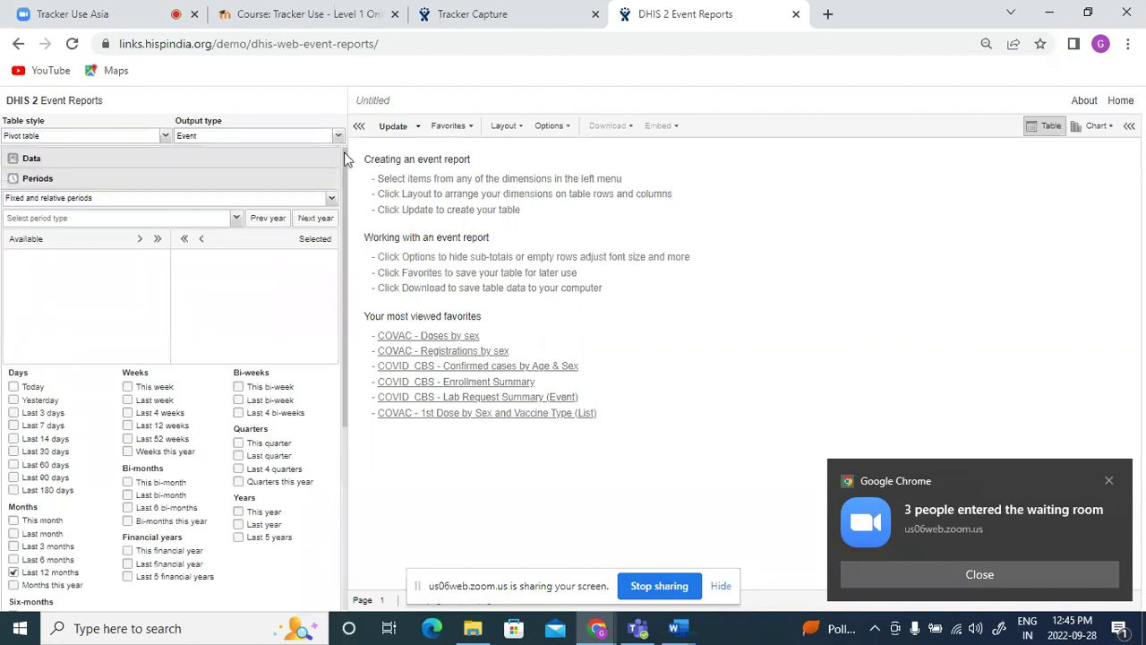
click(95, 162)
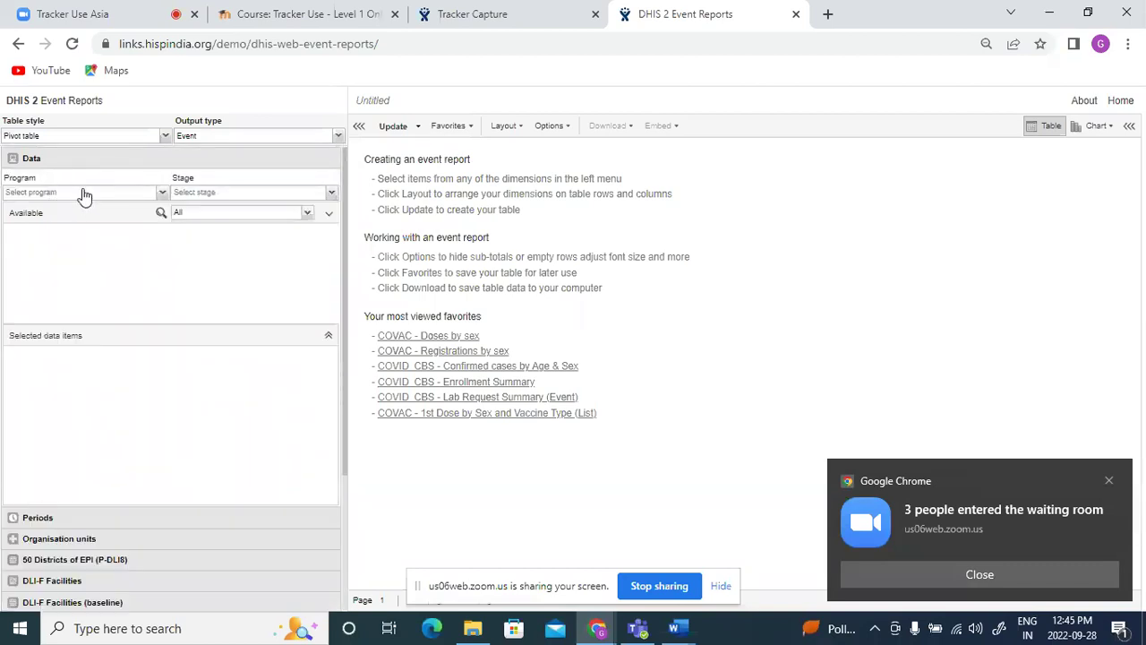
click(85, 192)
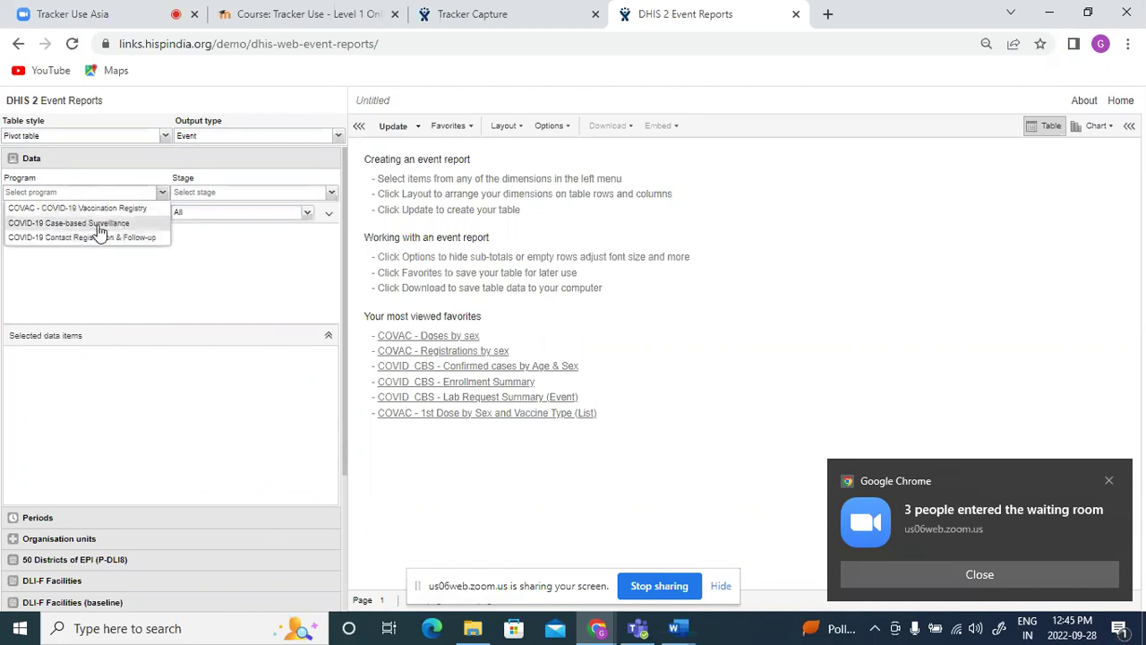
click(98, 229)
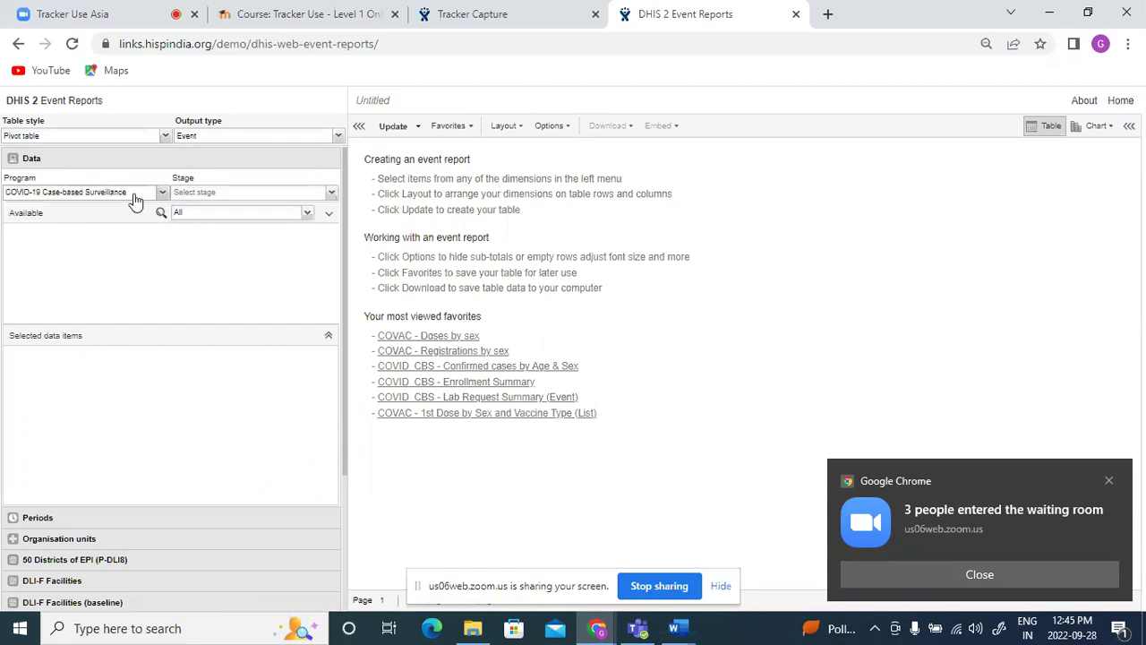
- Set the output type to Enrollment and choose Stage 1 - Clinical examination and diagnosis as the program stage
click(224, 193)
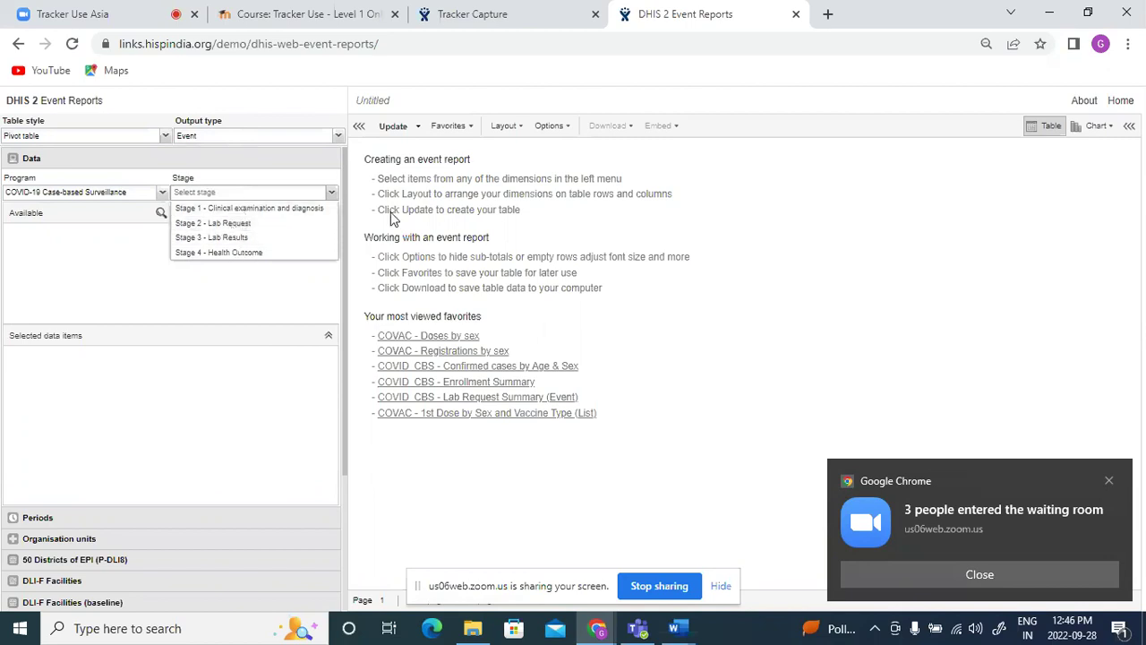
click(217, 140)
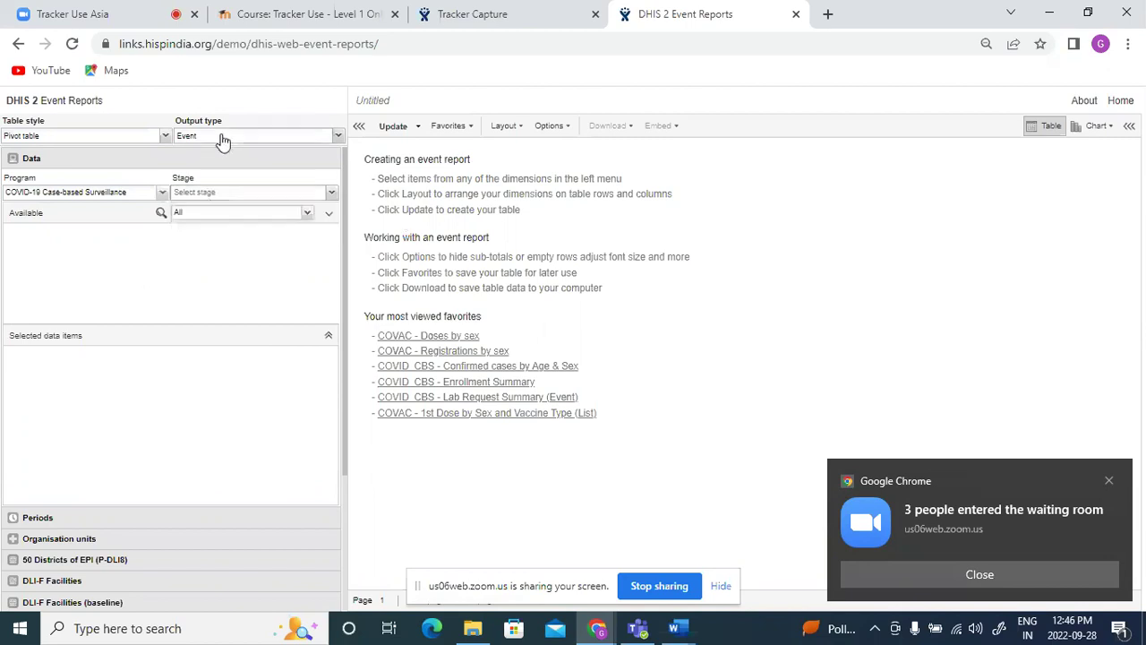
click(220, 141)
click(222, 166)
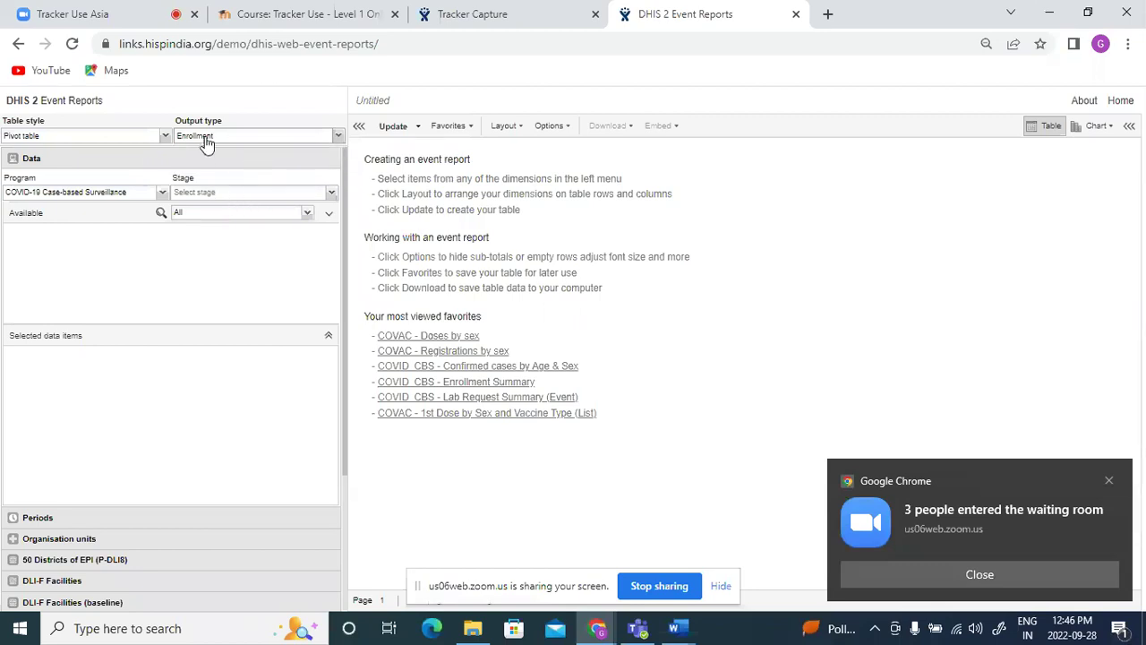
click(203, 193)
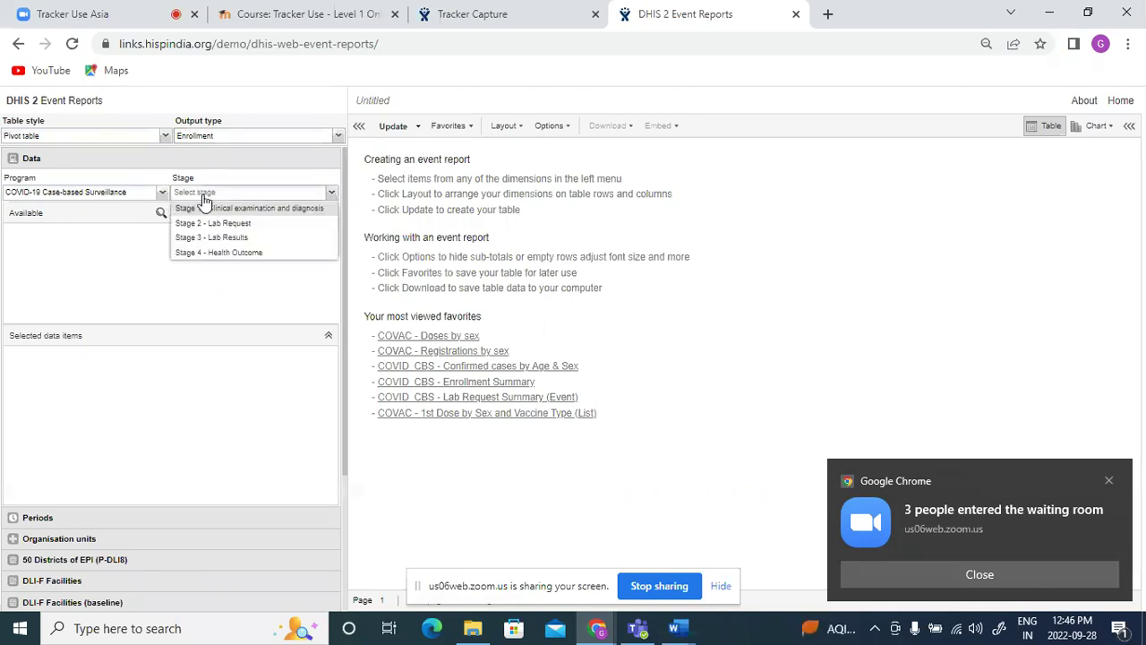
click(203, 209)
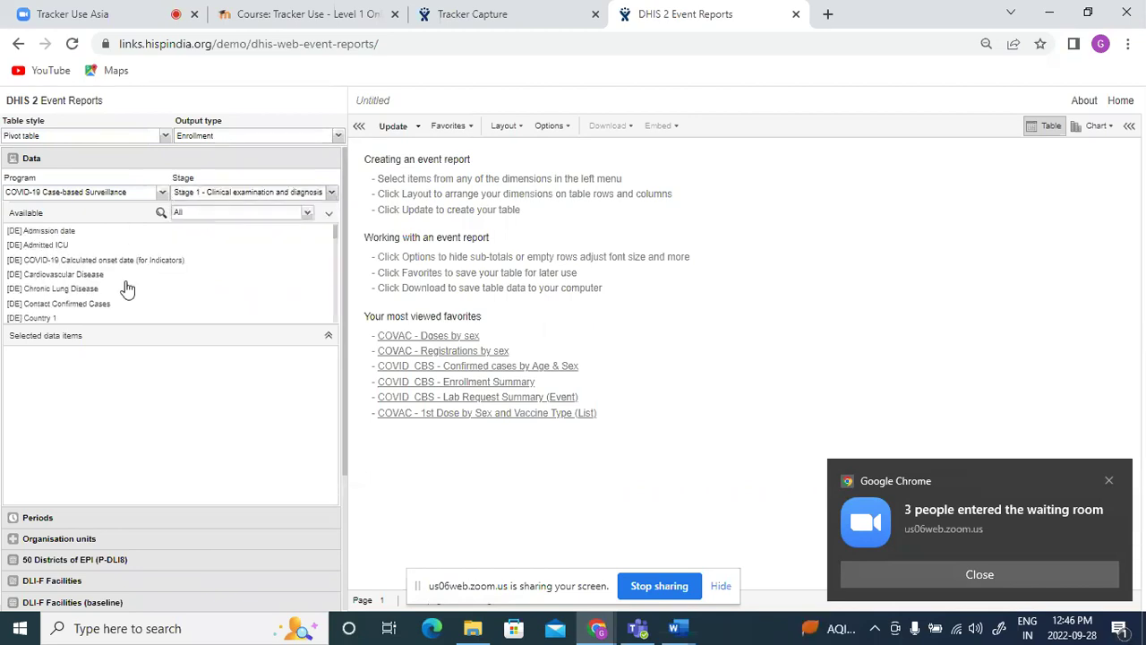
- Add the Admitted ICU data element to the selected data items and remove it again
double_click(53, 247)
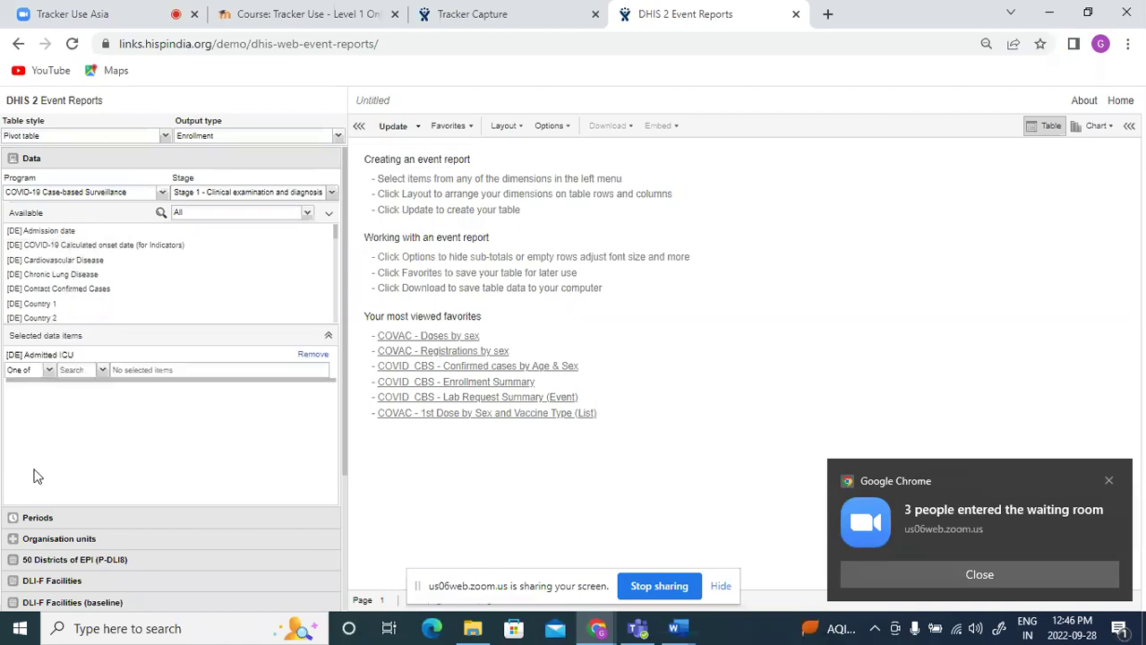
click(315, 355)
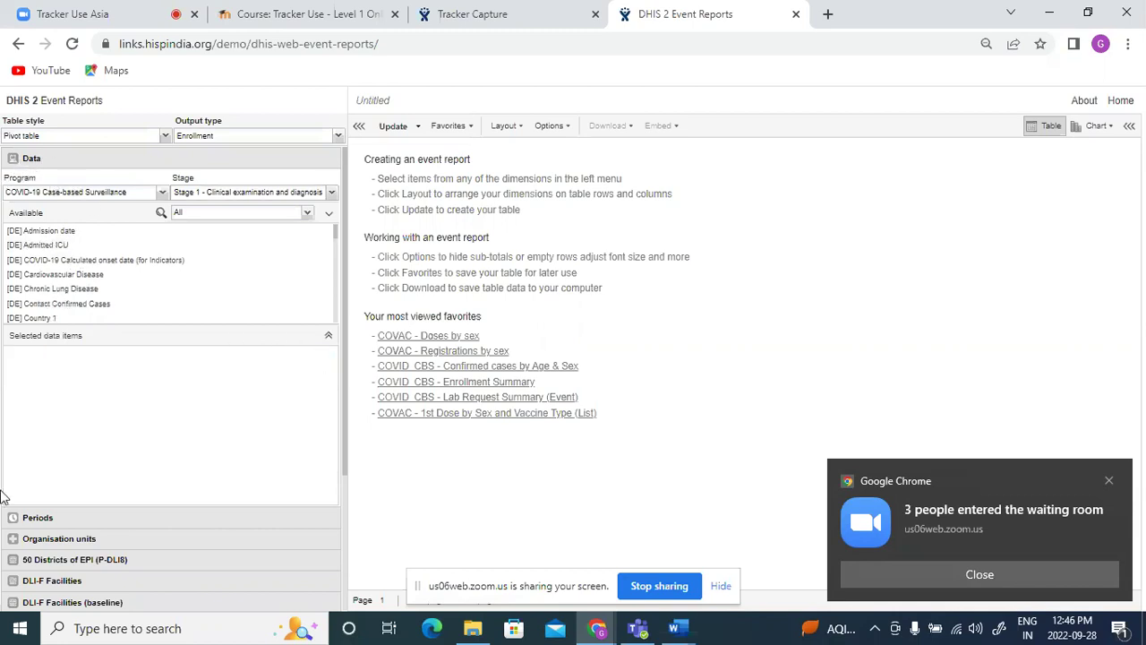
- Review the period types, switch the period selection to Start/end dates, and return it to Fixed and relative periods
click(40, 517)
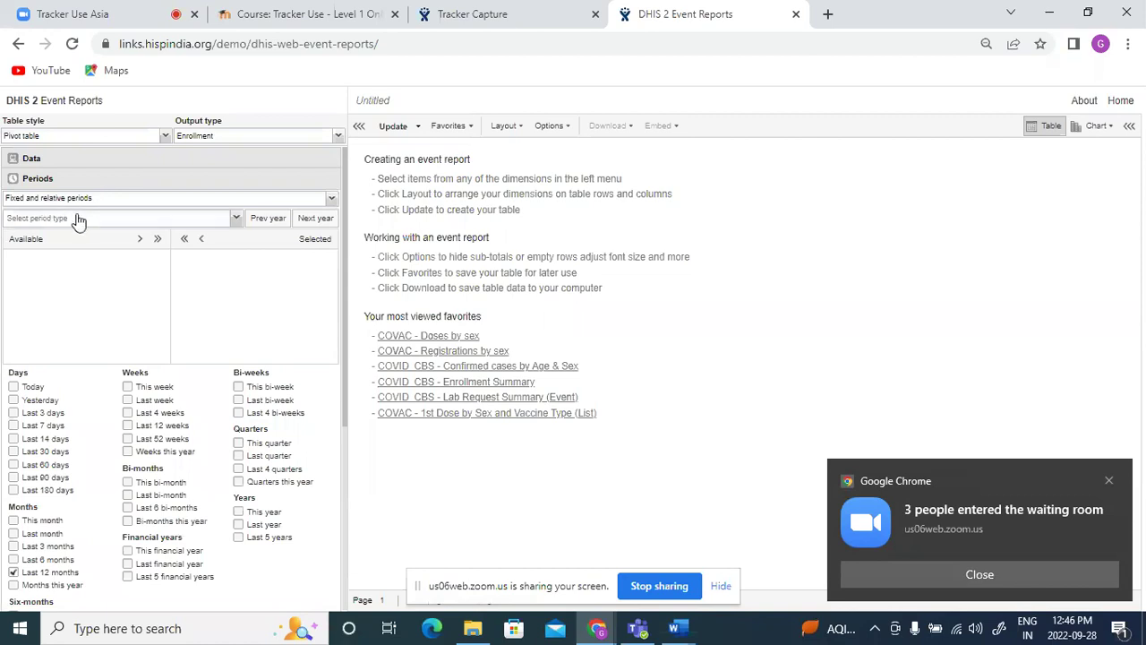
click(77, 220)
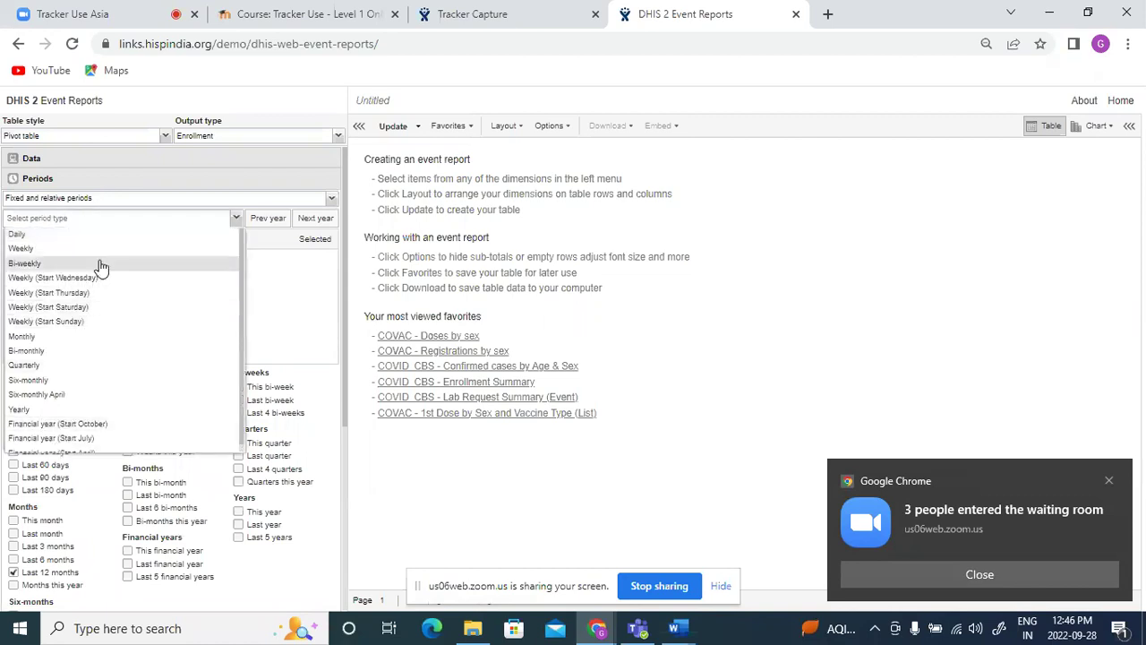
click(325, 259)
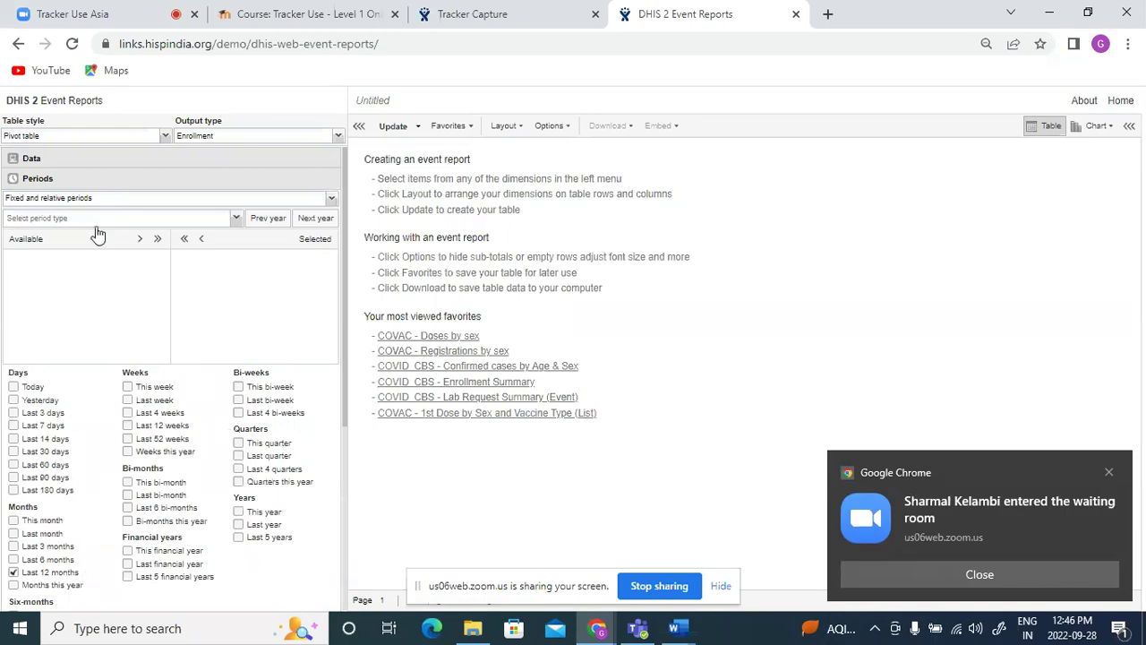
click(69, 198)
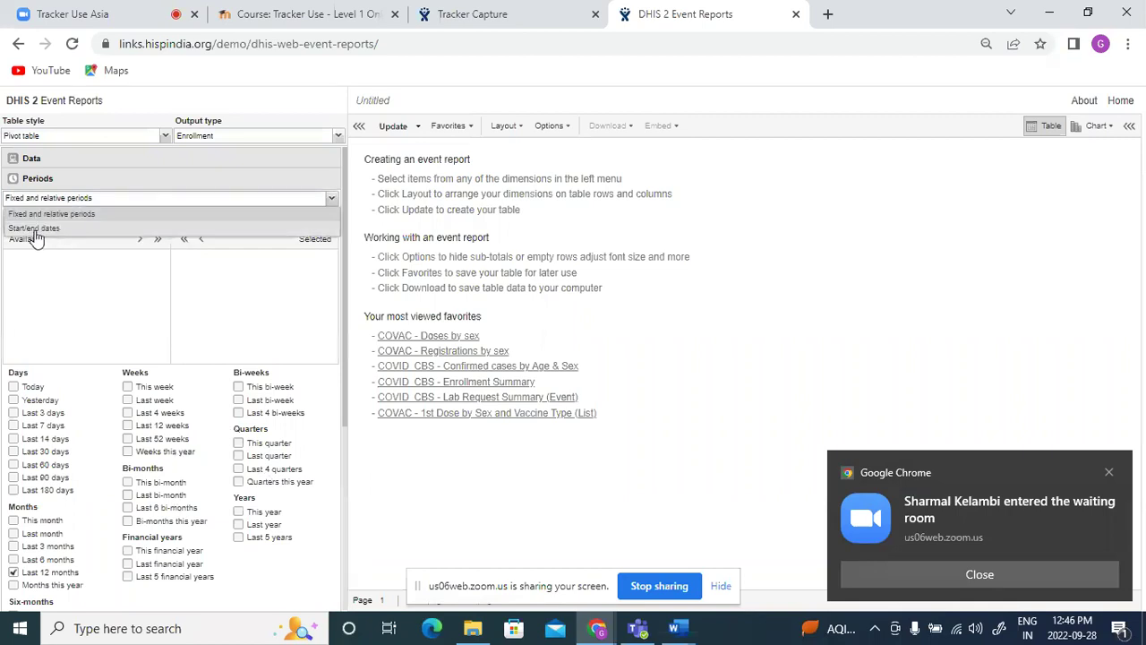
click(36, 228)
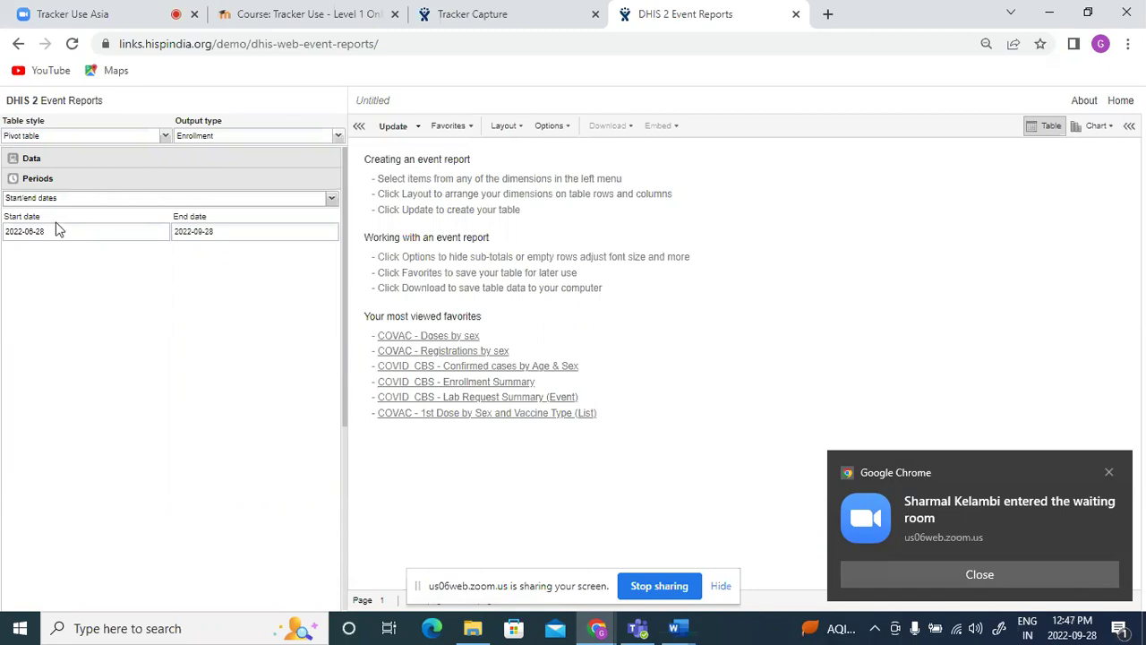
click(85, 204)
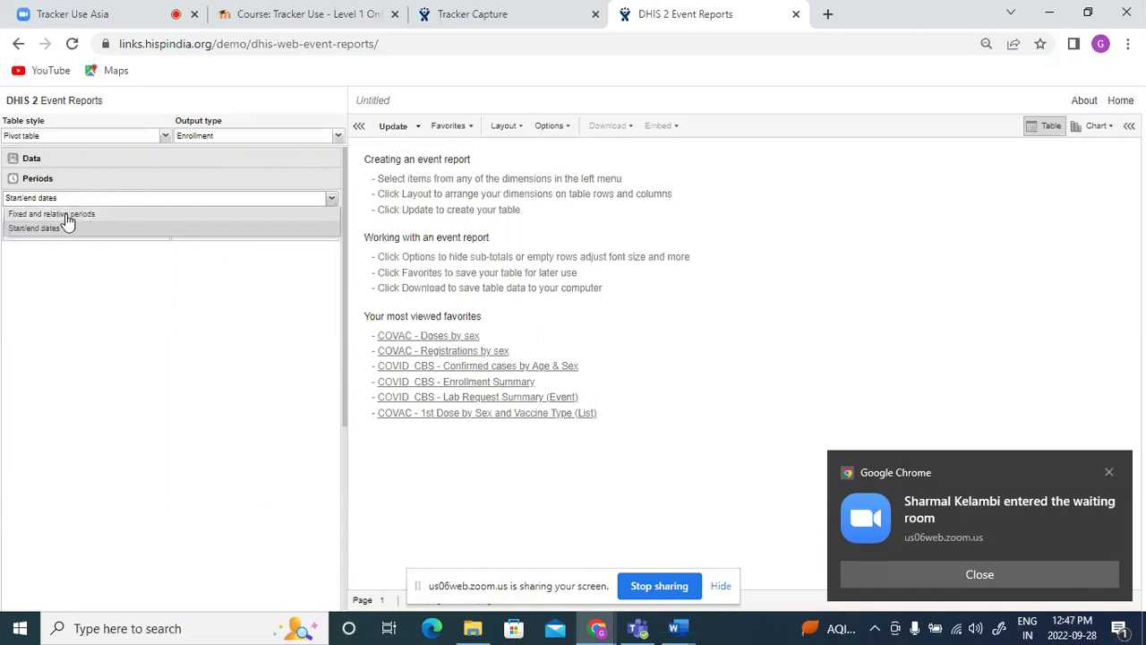
click(66, 215)
- Clear the User org unit option for the report's organisation units and dismiss the meeting notification
click(95, 183)
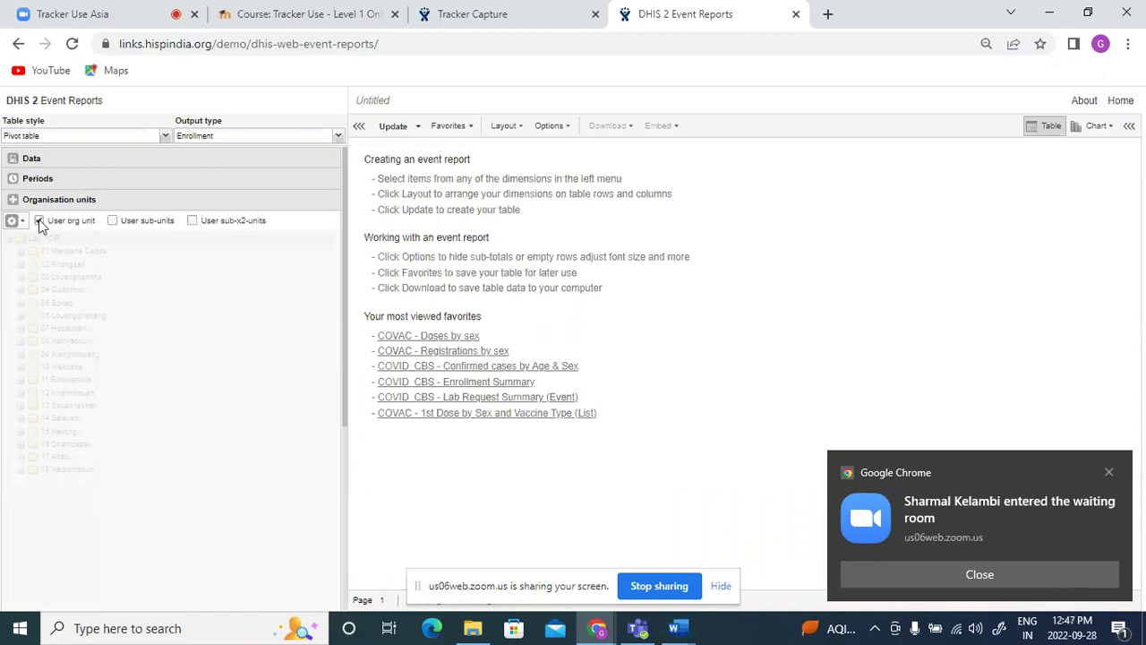
click(39, 221)
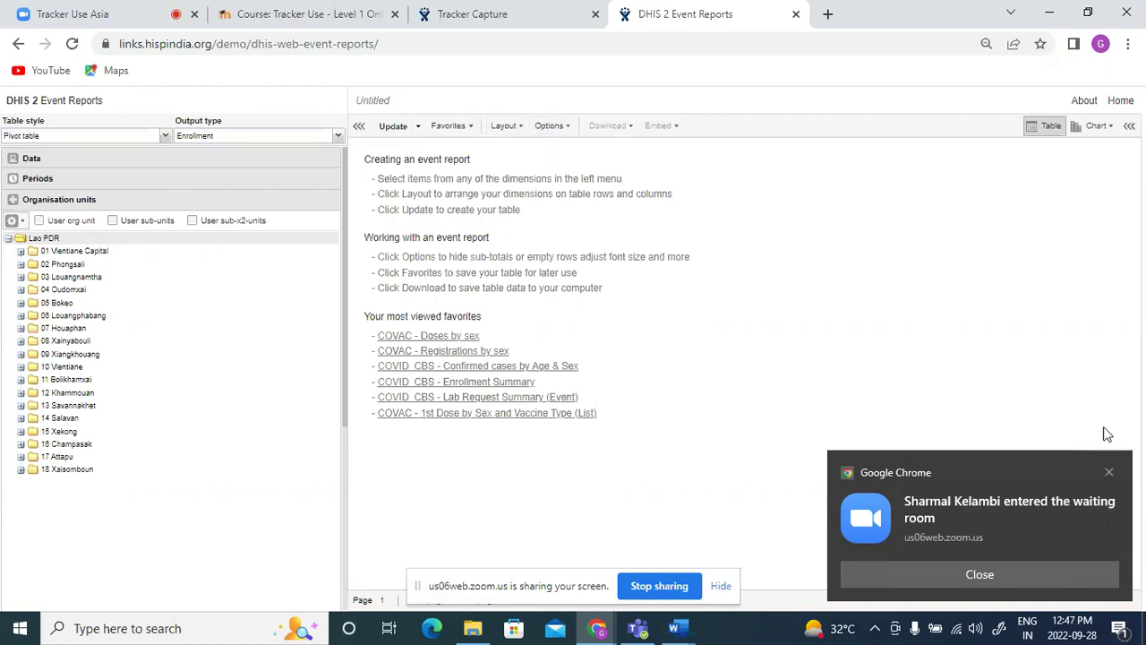
click(1109, 474)
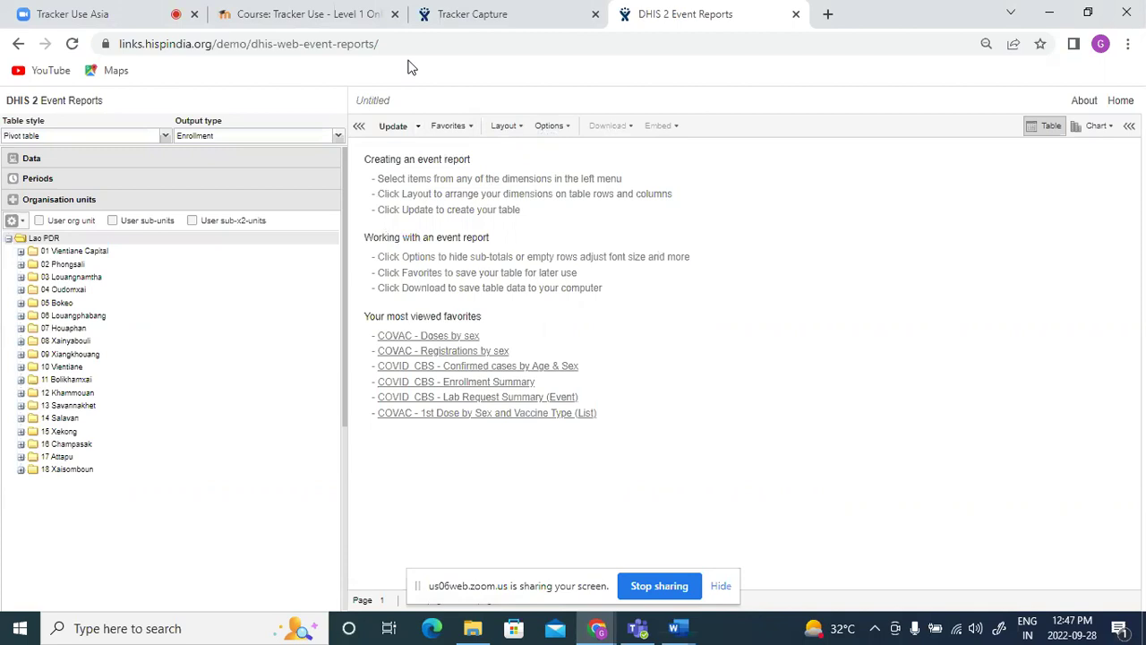
- Keep Pivot table as the table style, set the output type to Event, and reopen the report's data selection
click(62, 135)
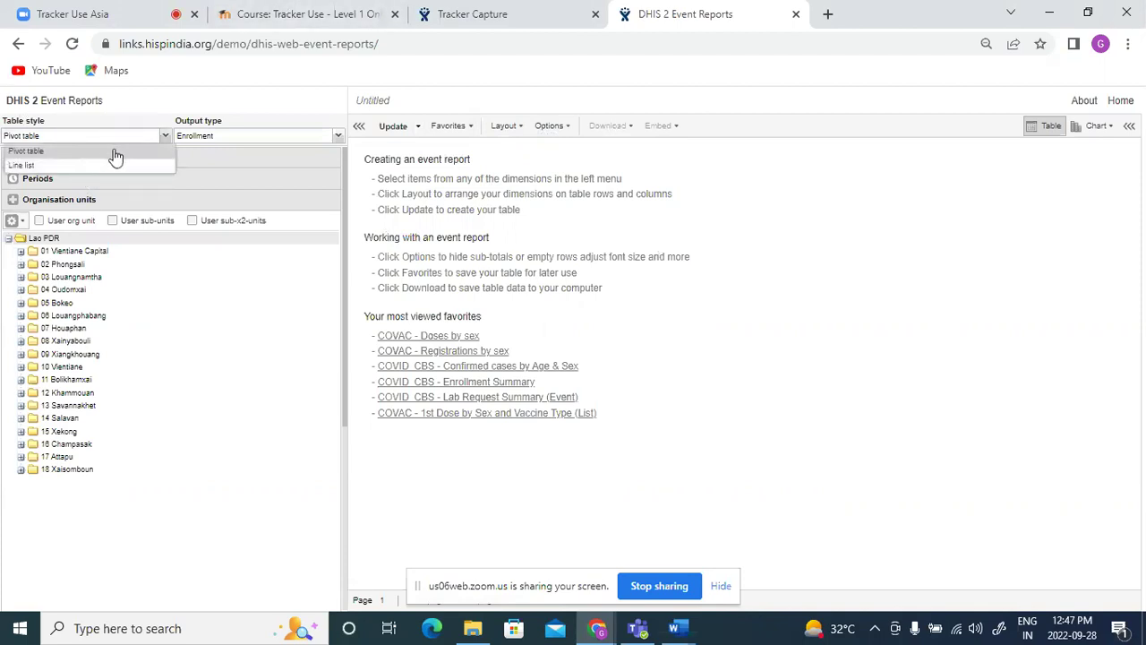
click(72, 154)
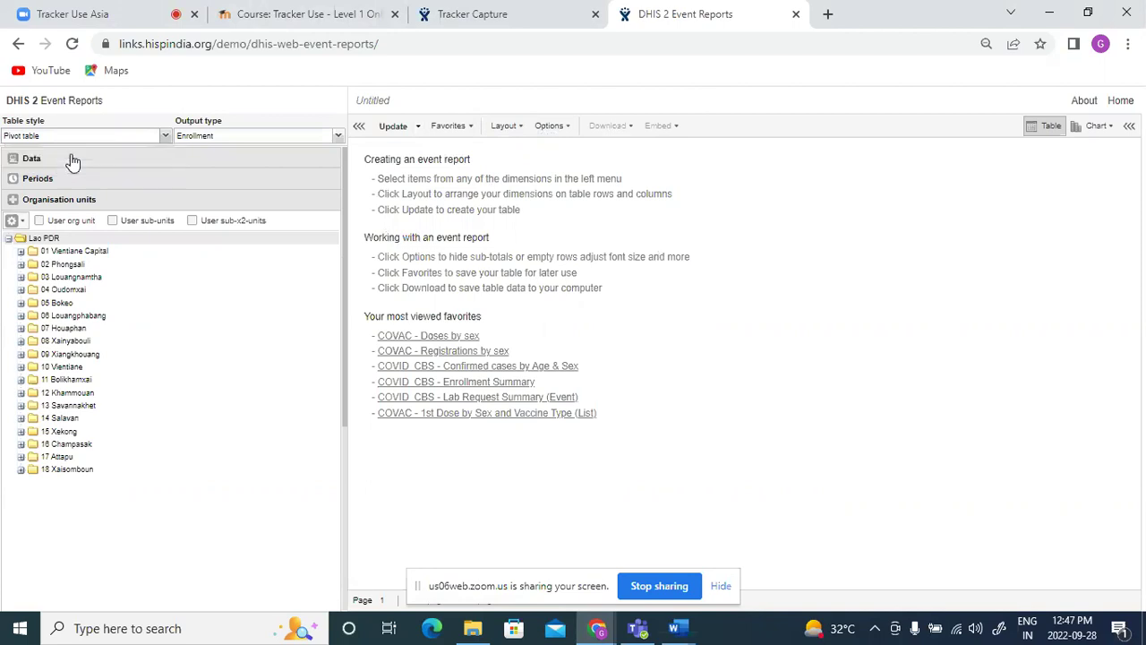
click(207, 136)
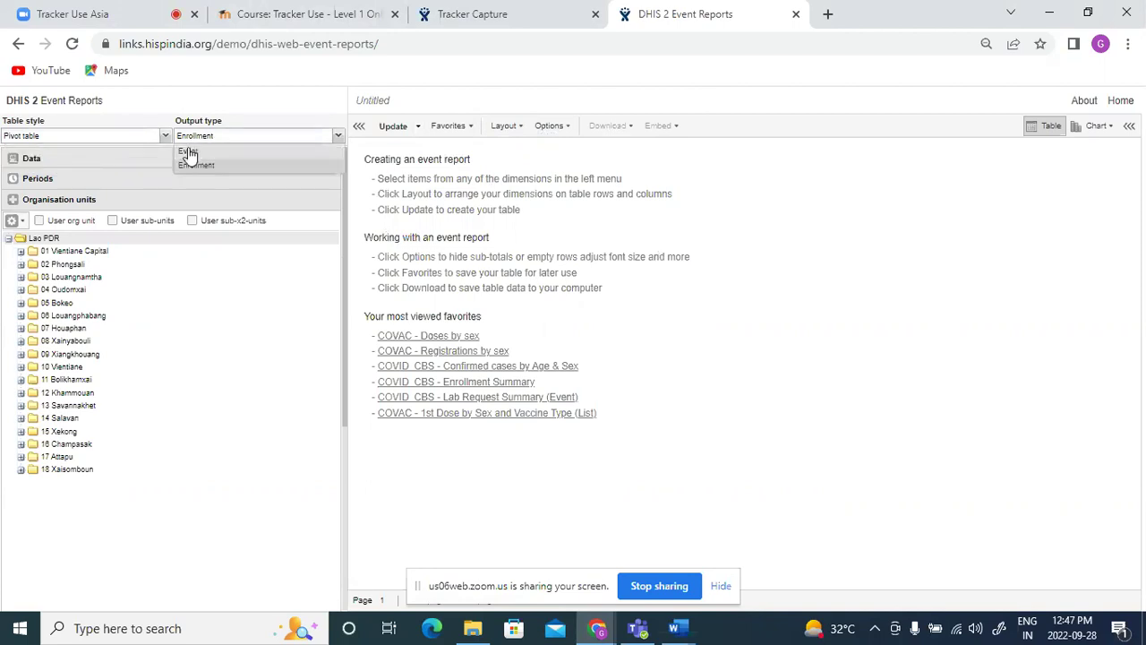
click(188, 152)
click(188, 157)
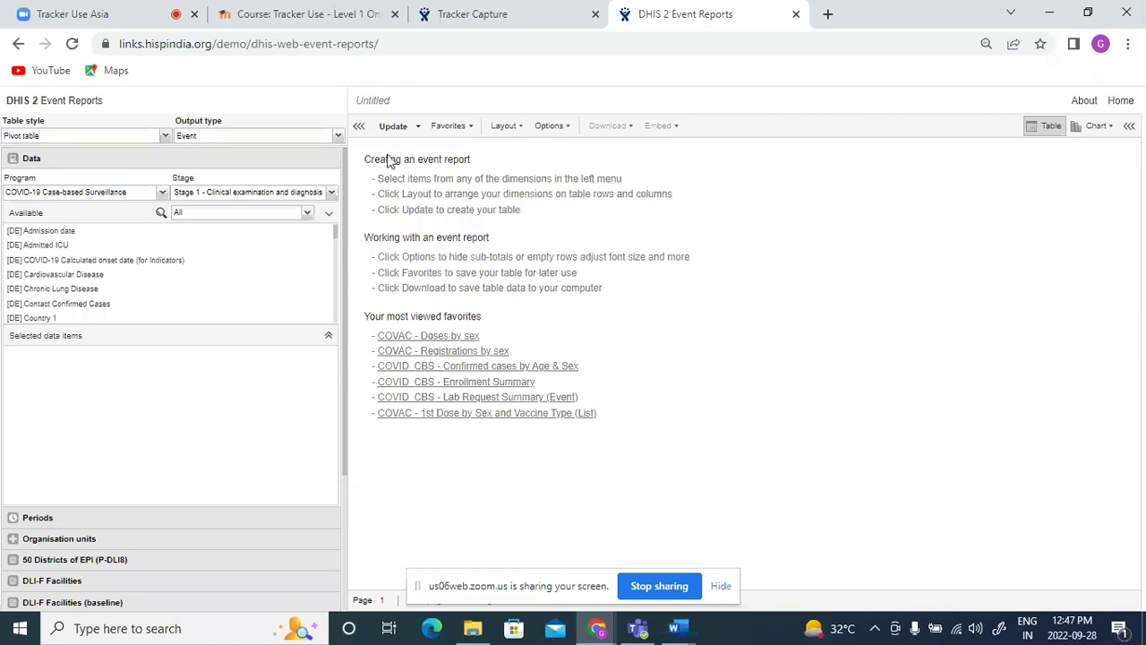
- Search the saved favorites for "covid" and open the COVID_CBS - Confirmed cases by Age & Sex report
click(452, 128)
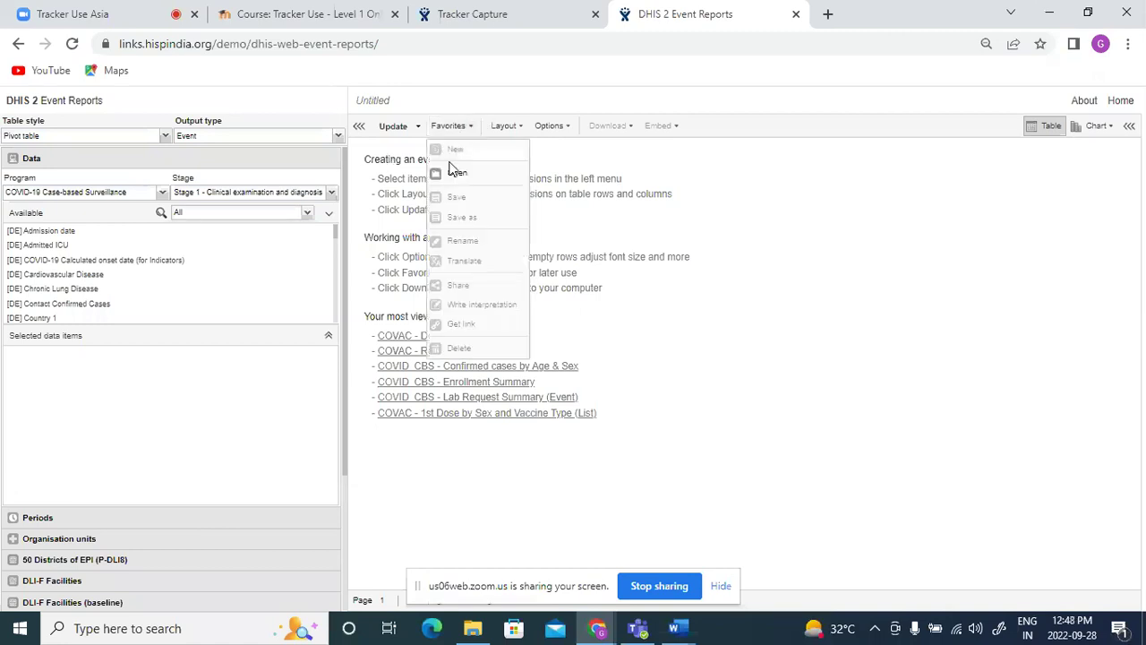
click(459, 175)
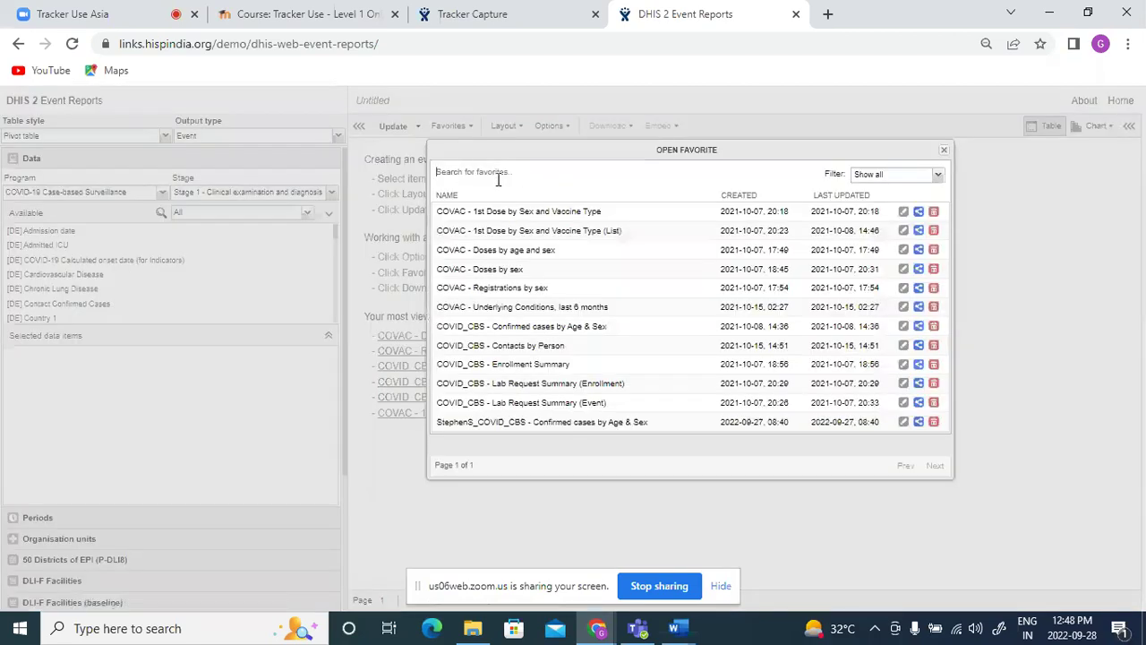
text(covid)
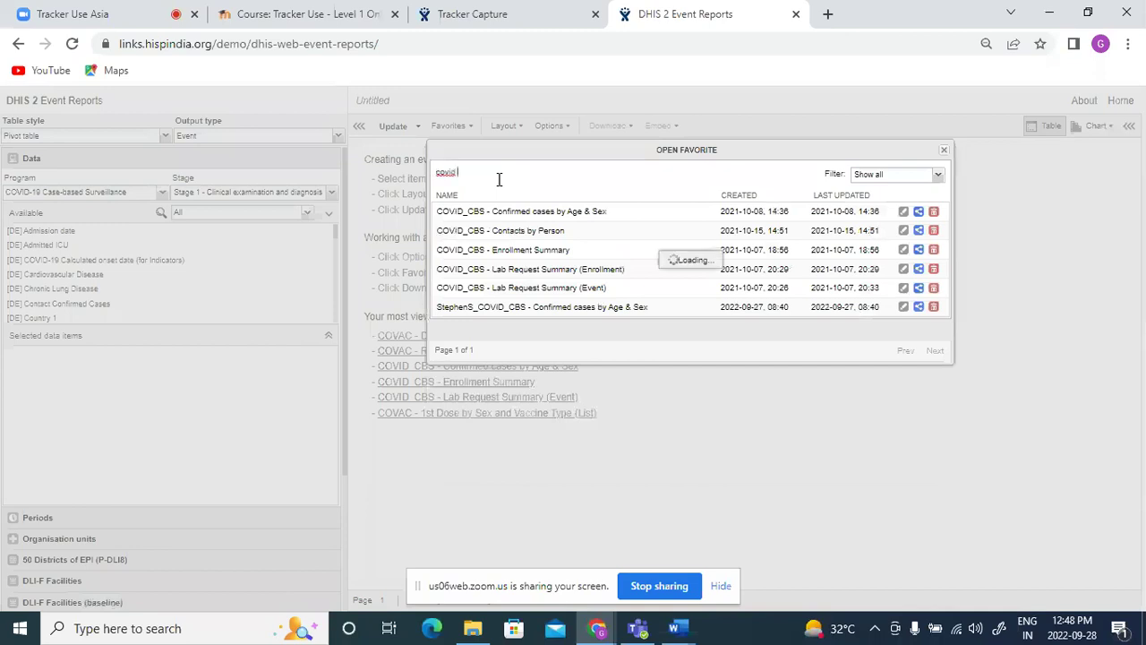
text(-19)
key(BackSpace)
key(BackSpace)
key(BackSpace)
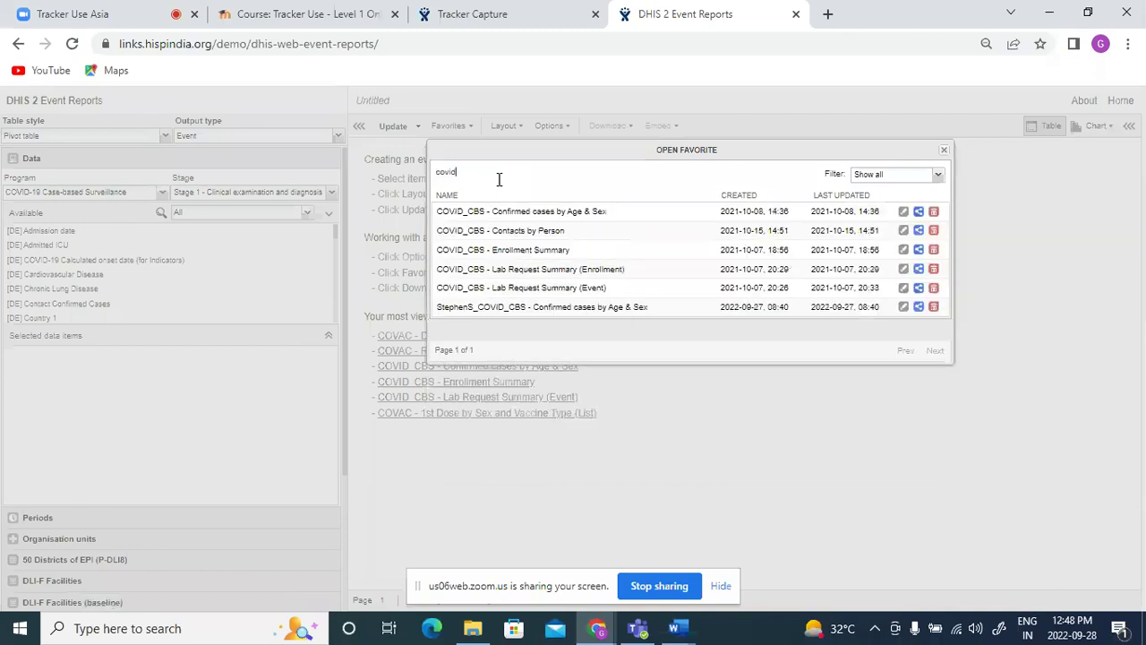
click(548, 213)
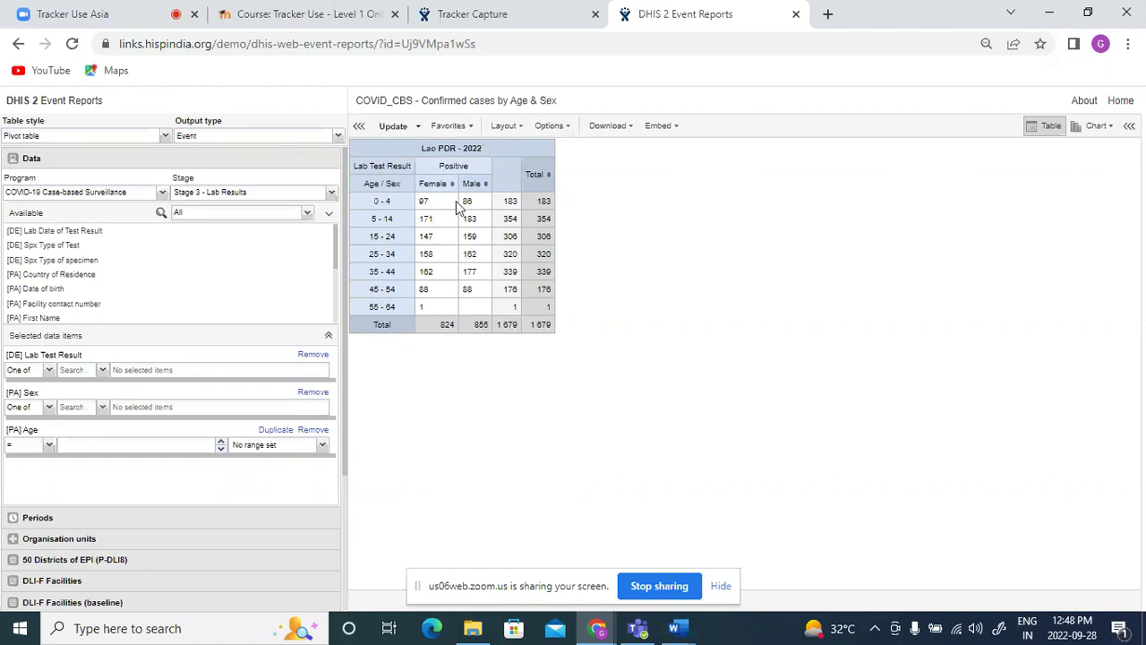
- Start a new event report, keeping Pivot table as the table style and Event as the output type
click(449, 126)
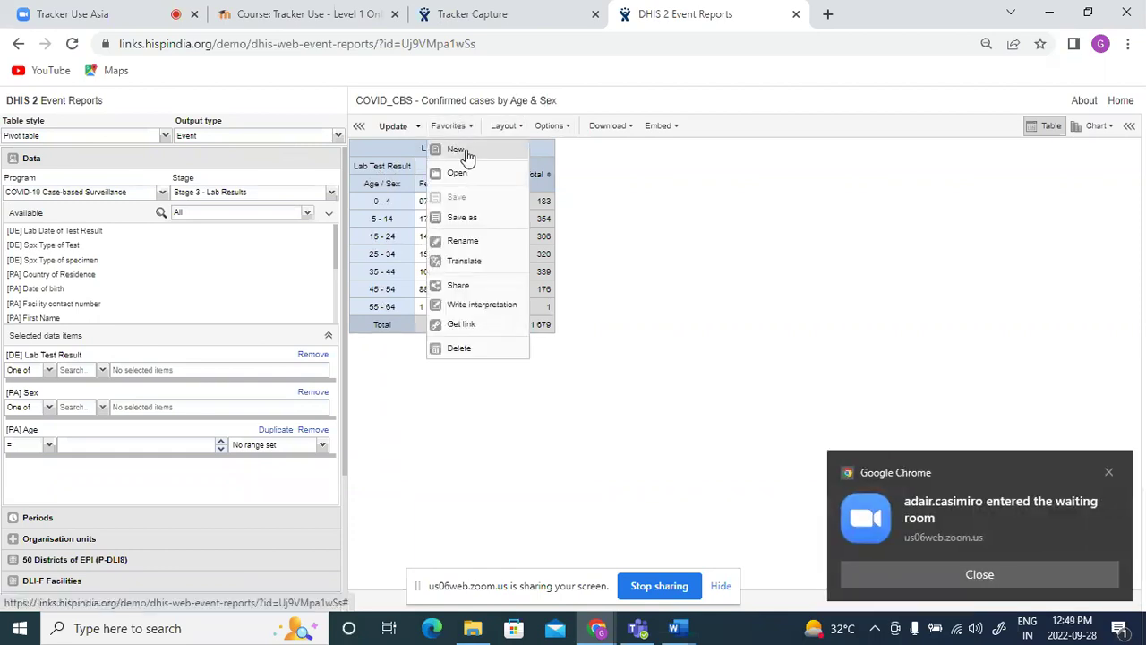
click(465, 153)
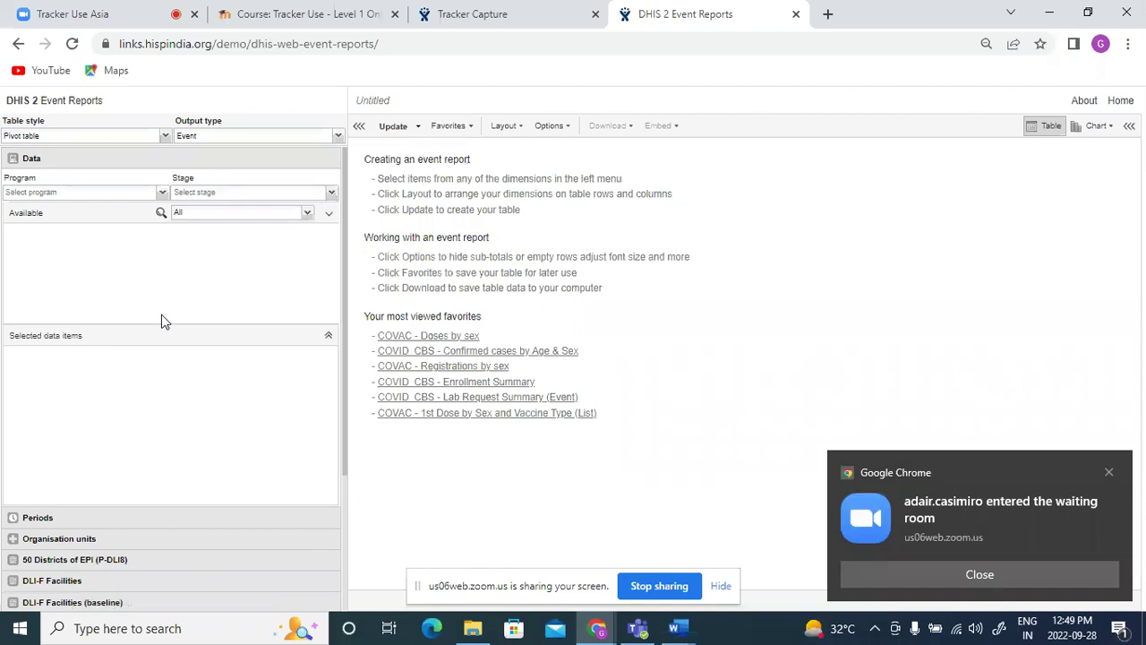
click(36, 138)
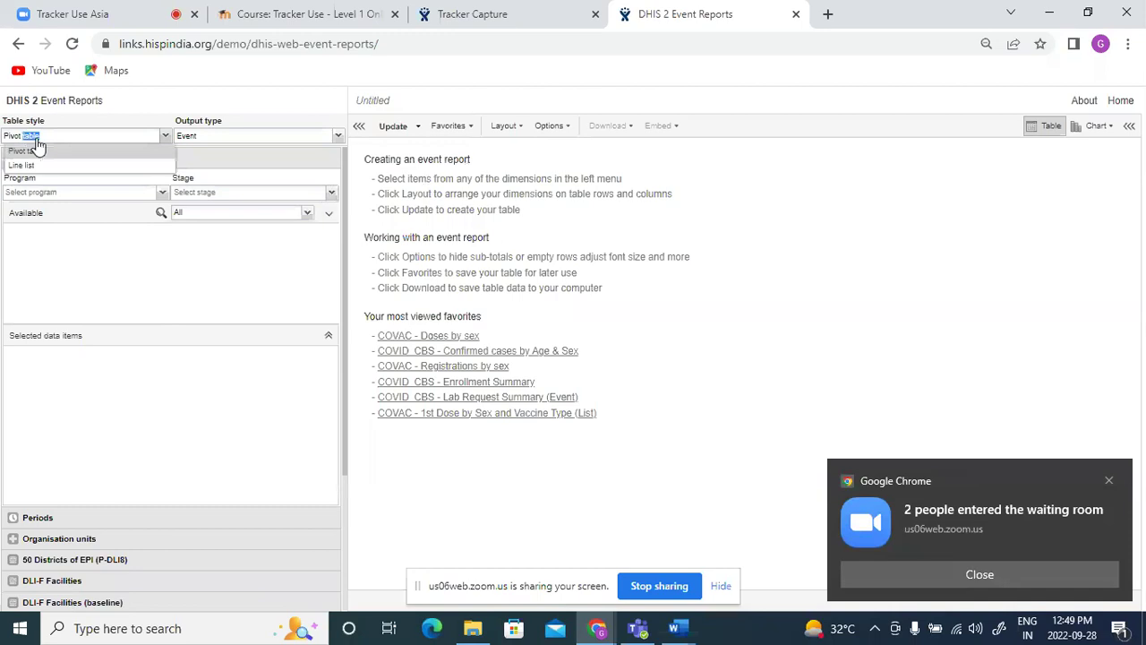
click(213, 137)
click(213, 134)
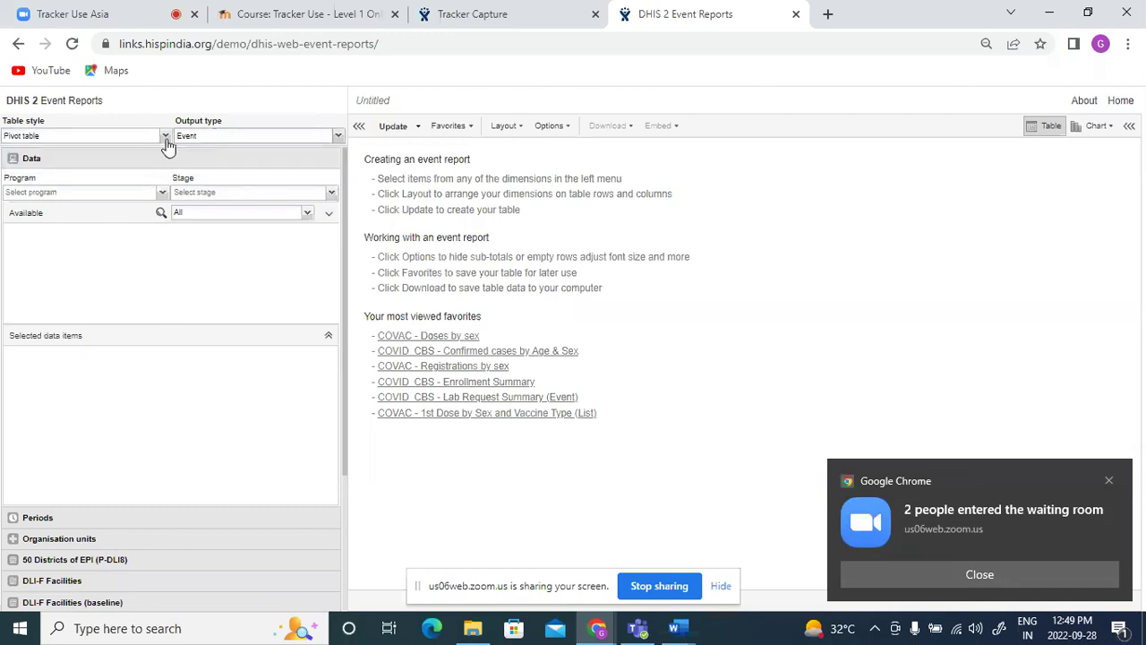
- Select COVID-19 Case-based Surveillance as the program and Stage 3 - Lab Results as its stage
click(78, 197)
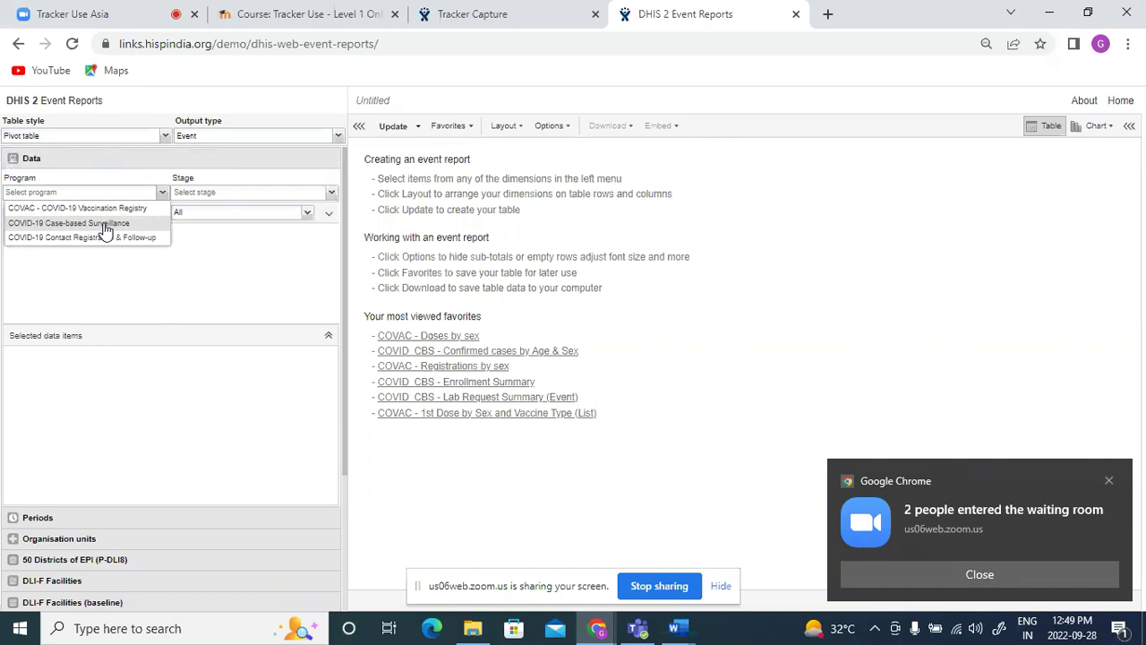
click(104, 227)
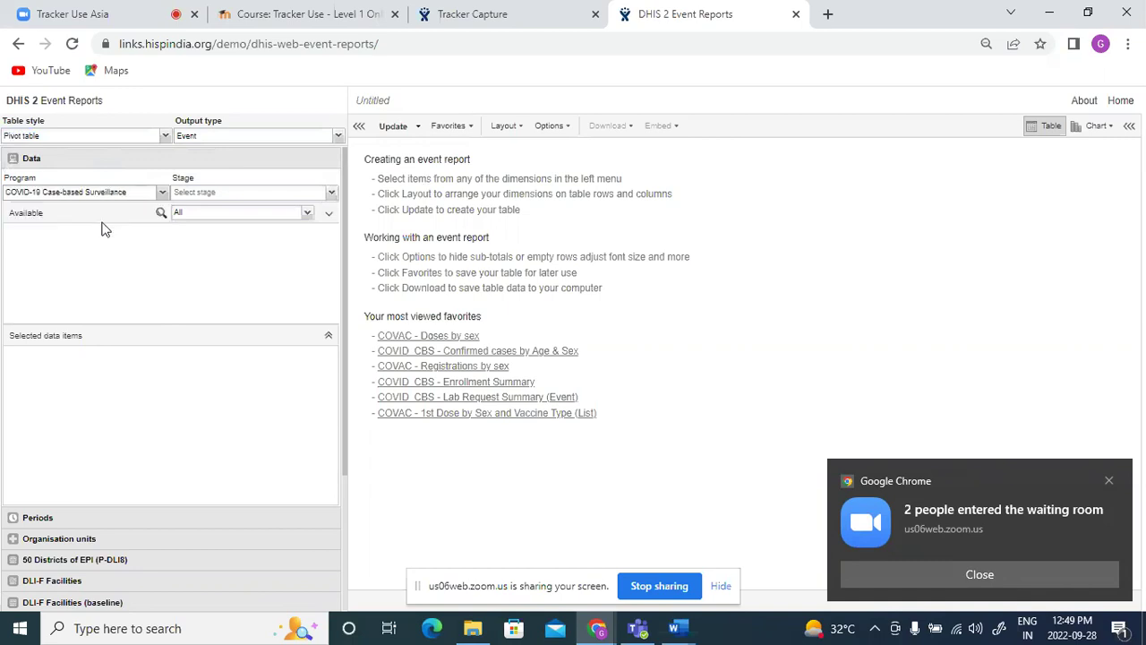
click(243, 192)
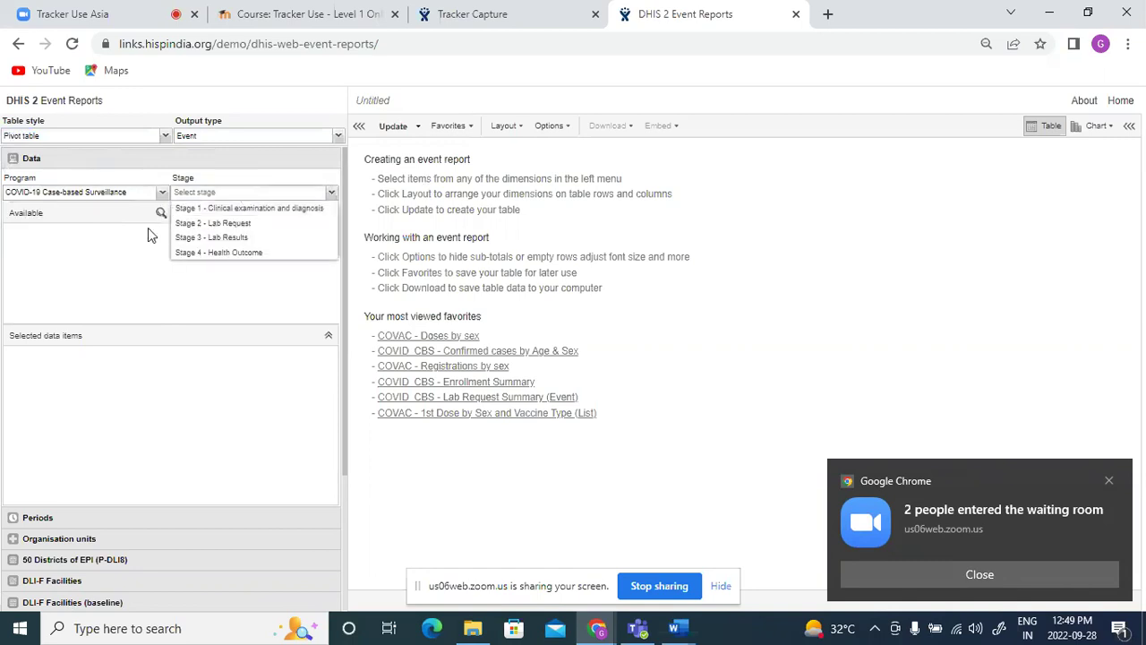
click(265, 239)
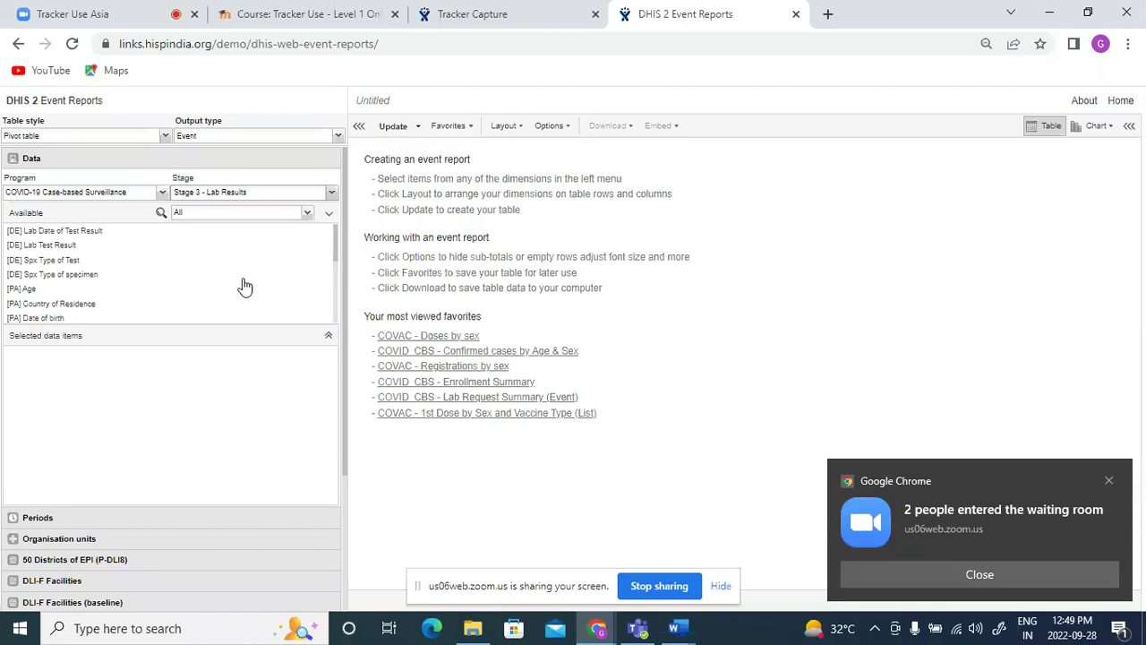
- Find the Age, Sex and Lab Test Result items by filtering the available list and add them to the selected data items
click(161, 215)
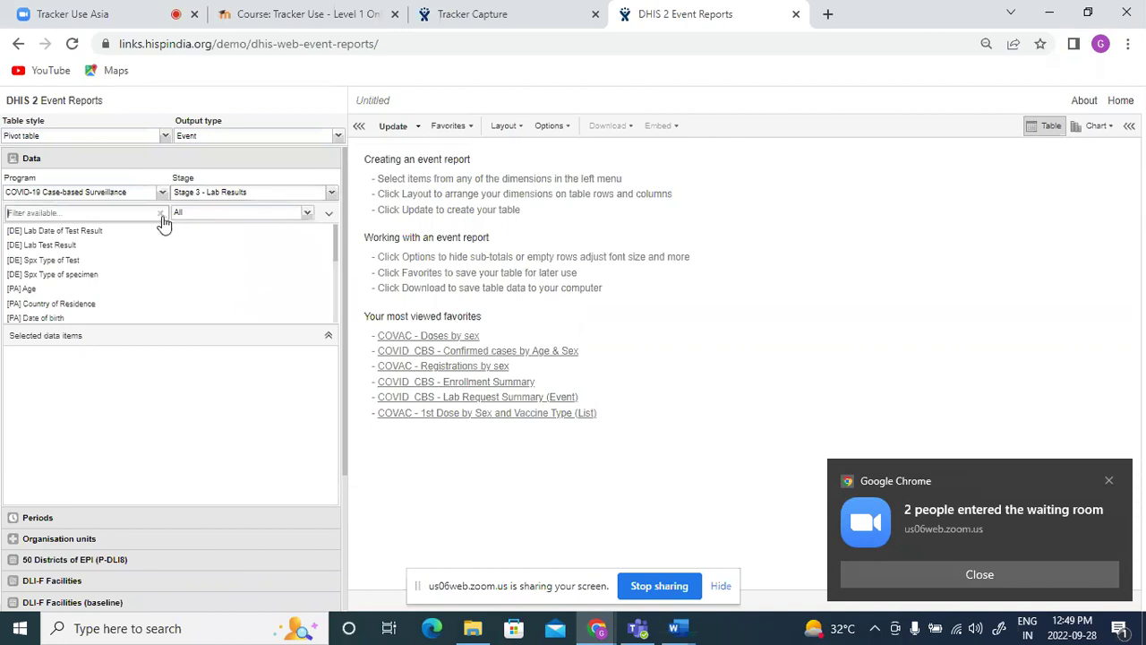
text(age)
click(43, 235)
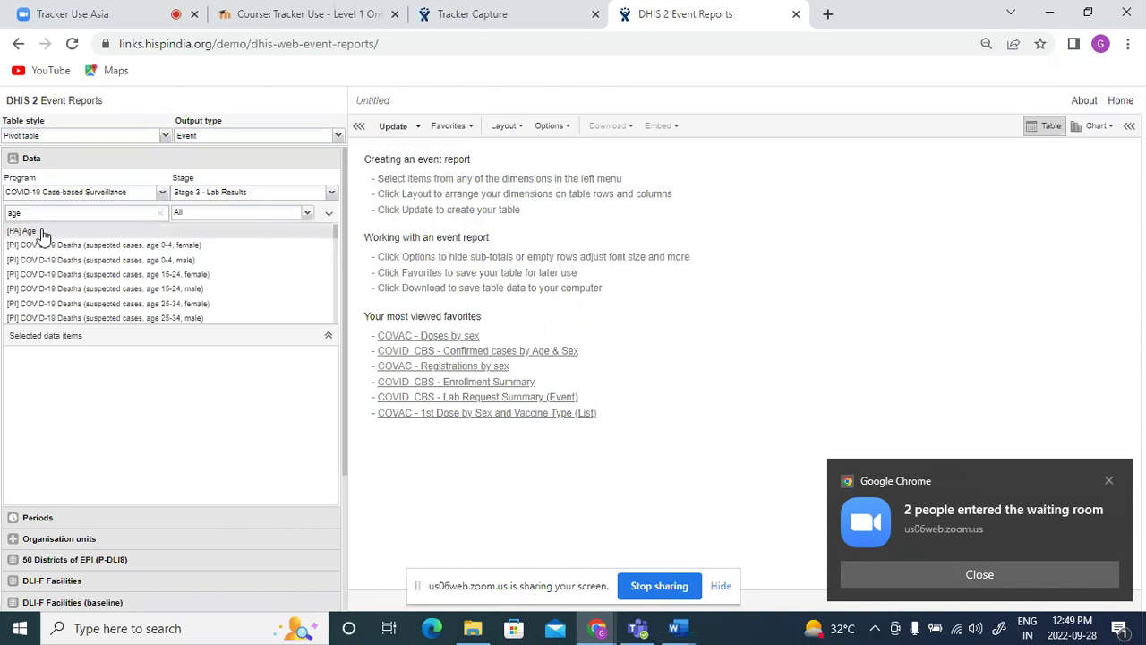
double_click(43, 235)
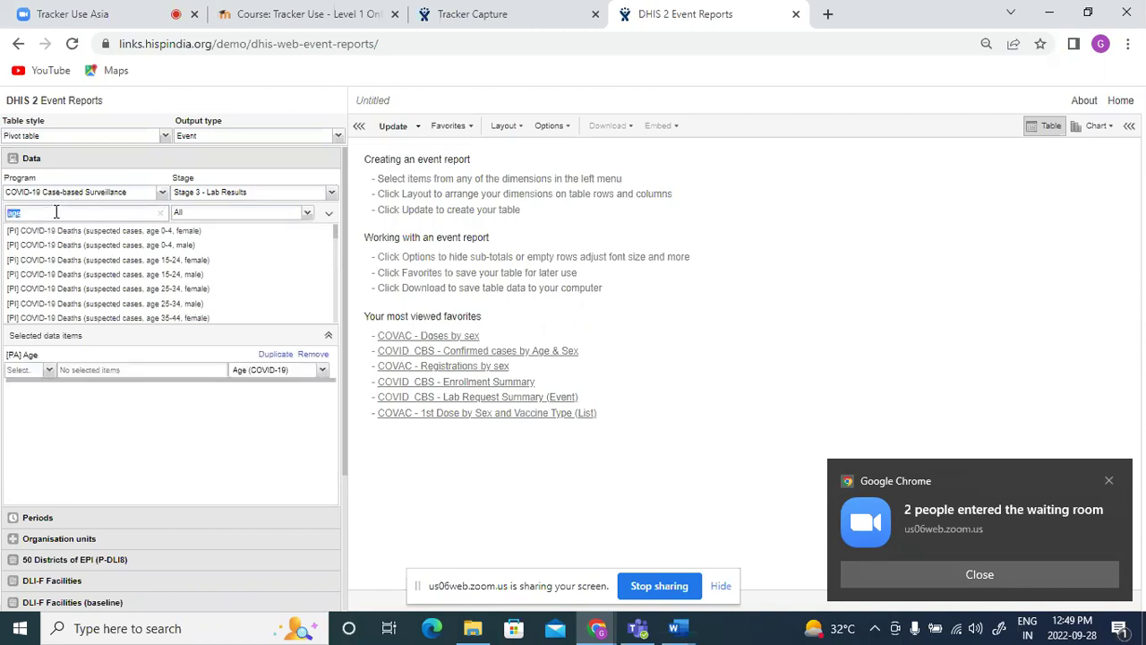
text(sex)
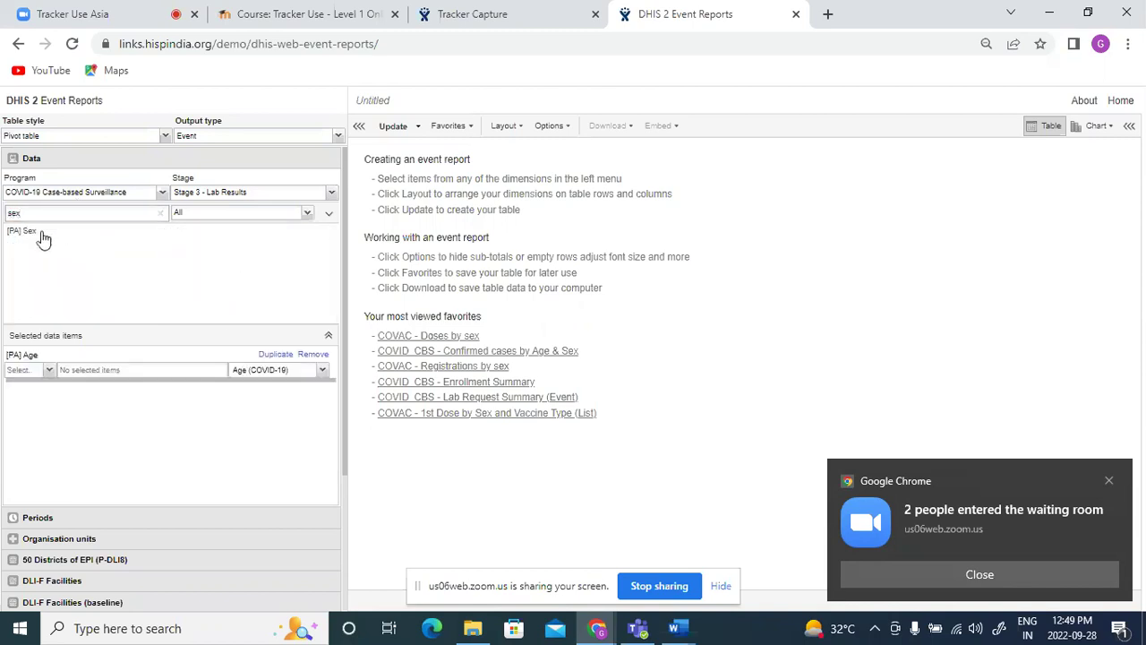
double_click(42, 233)
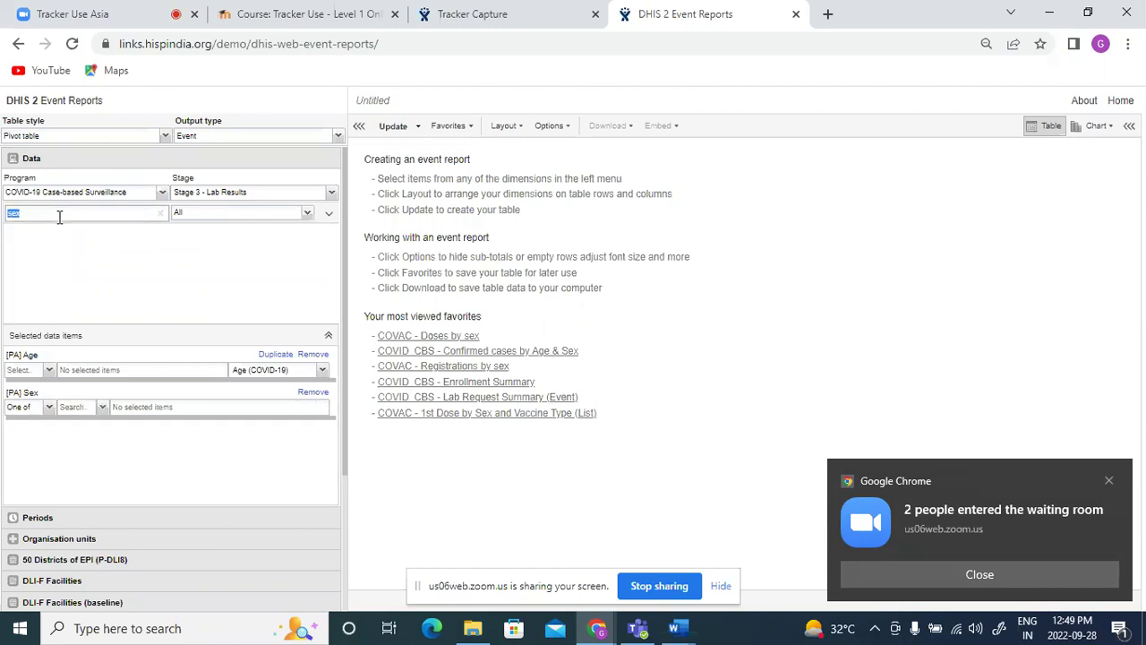
text(lab)
double_click(62, 247)
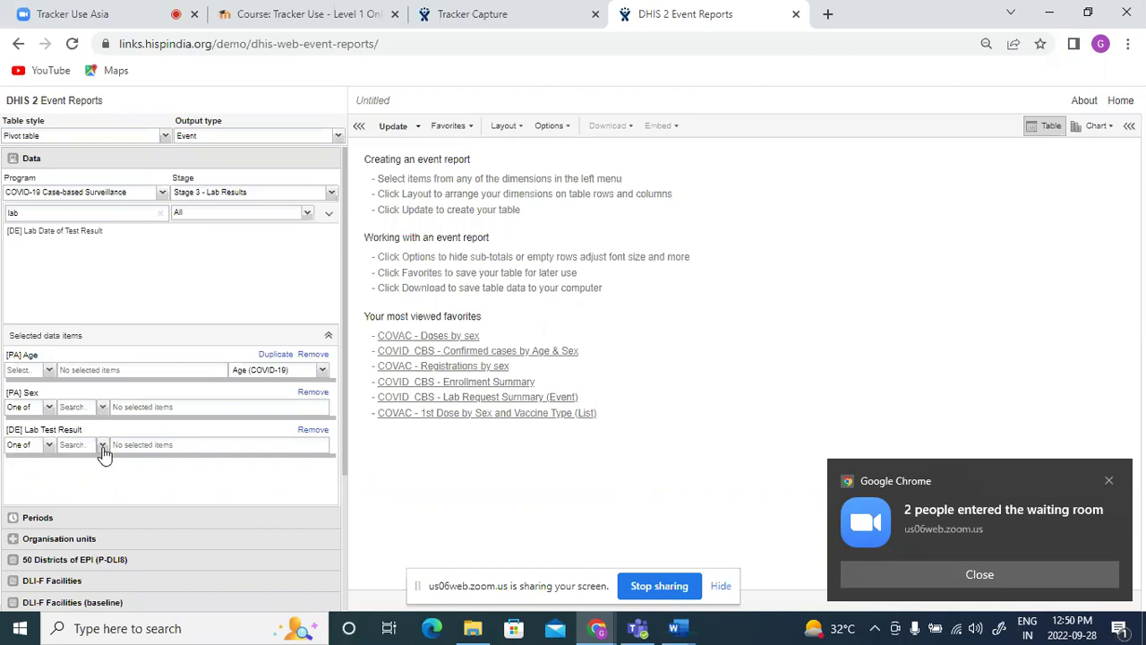
- Limit Lab Test Result to Positive and keep Age (COVID-19) as the range set for the Age item
click(99, 445)
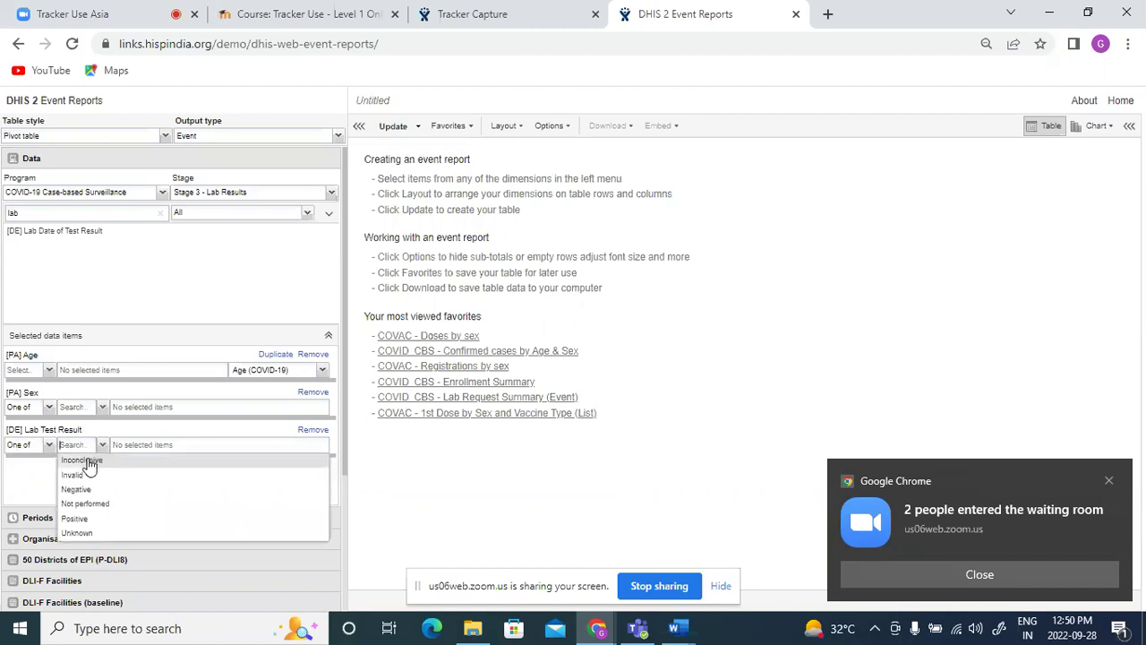
click(107, 519)
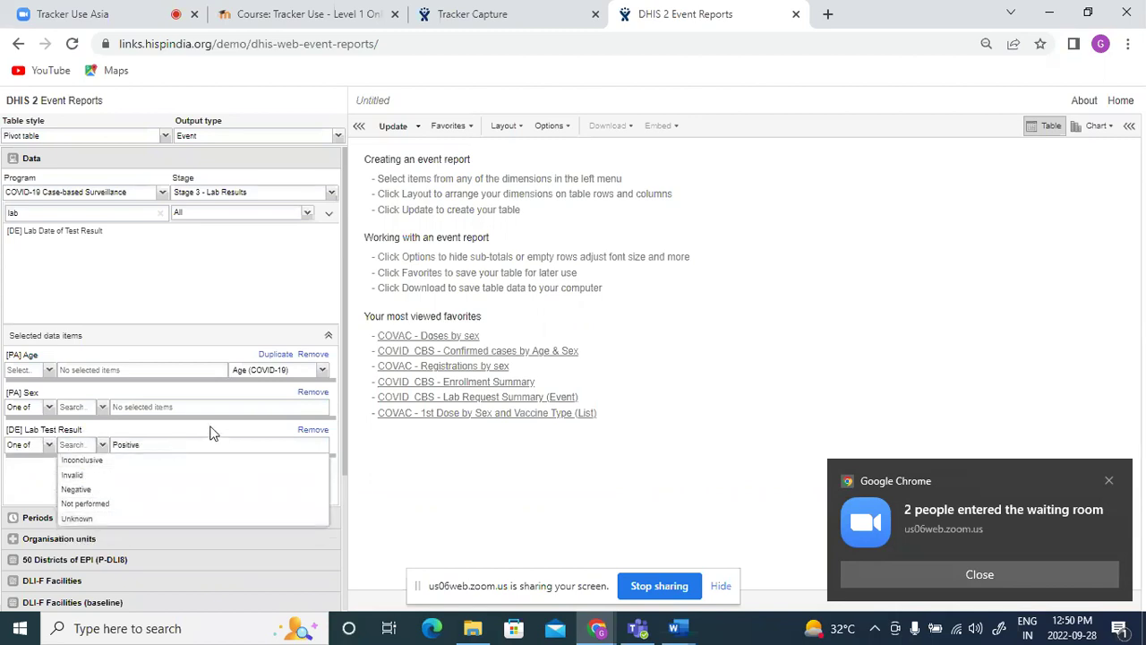
click(22, 495)
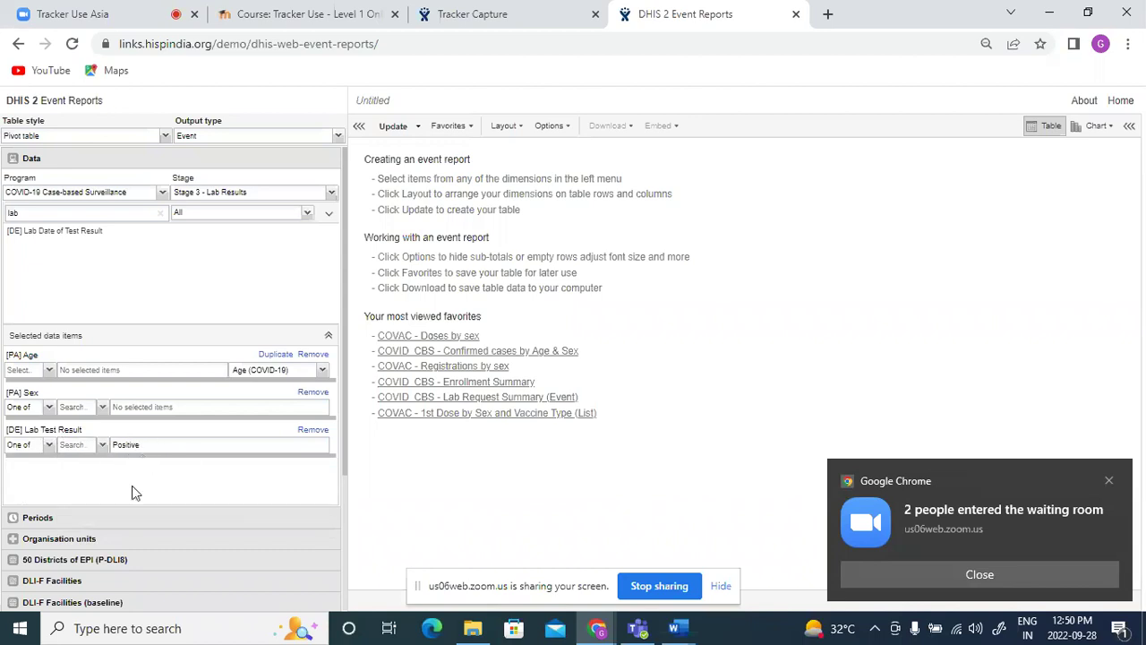
click(315, 373)
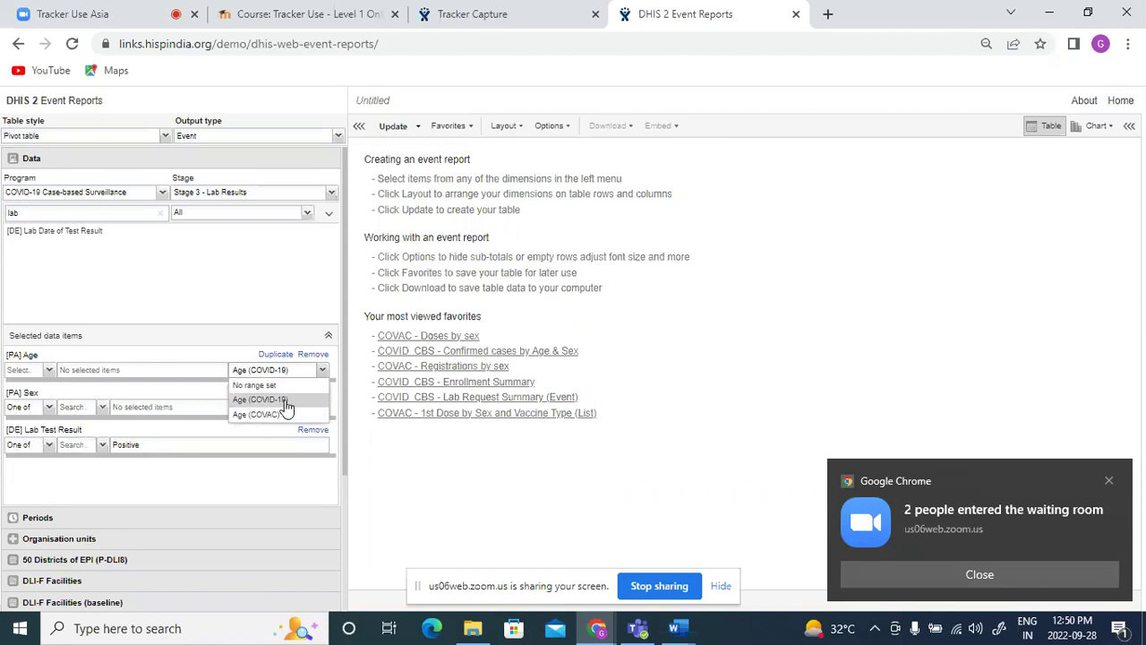
click(286, 400)
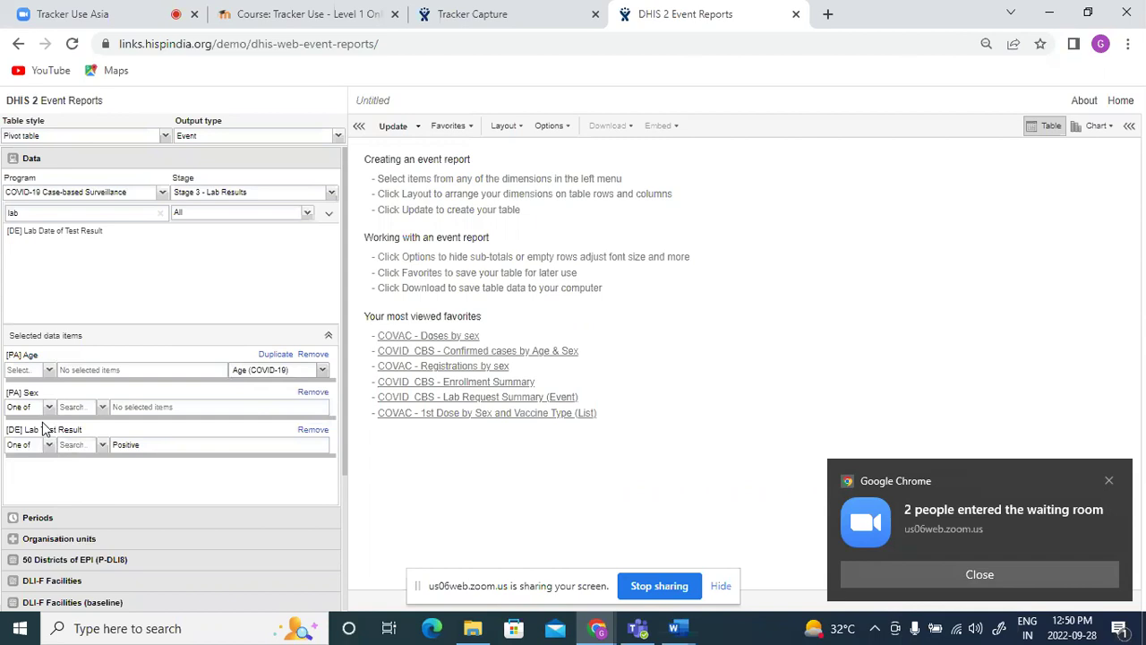
- Generate the report for This year only and the Lao PDR organisation unit, with the User org unit option cleared
click(63, 520)
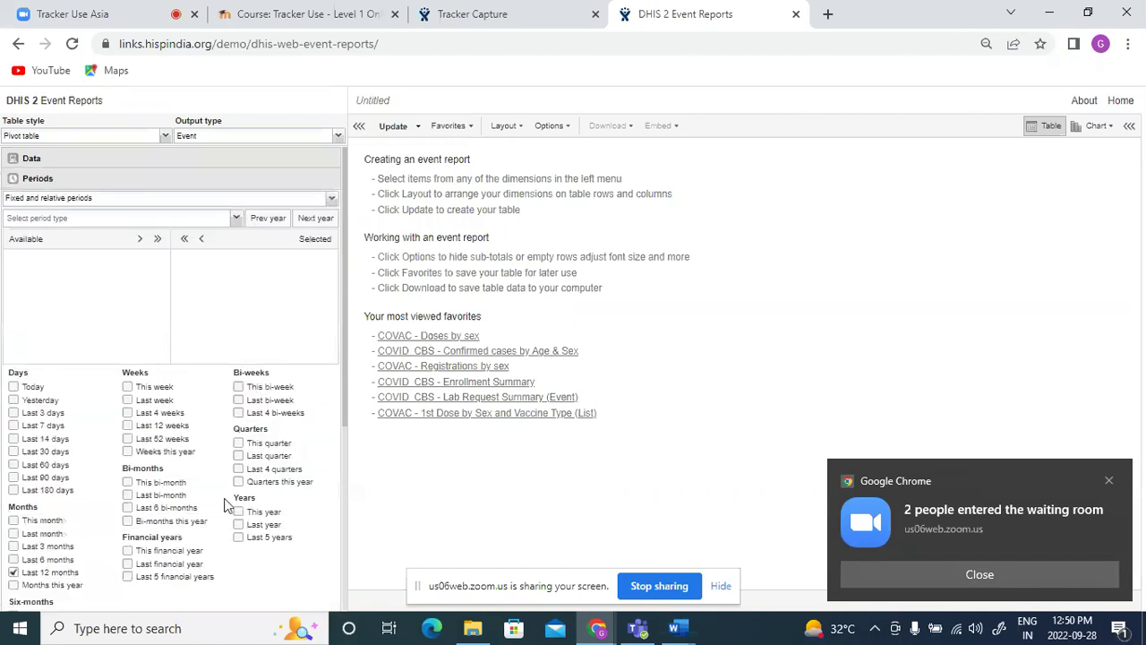
click(238, 512)
click(87, 184)
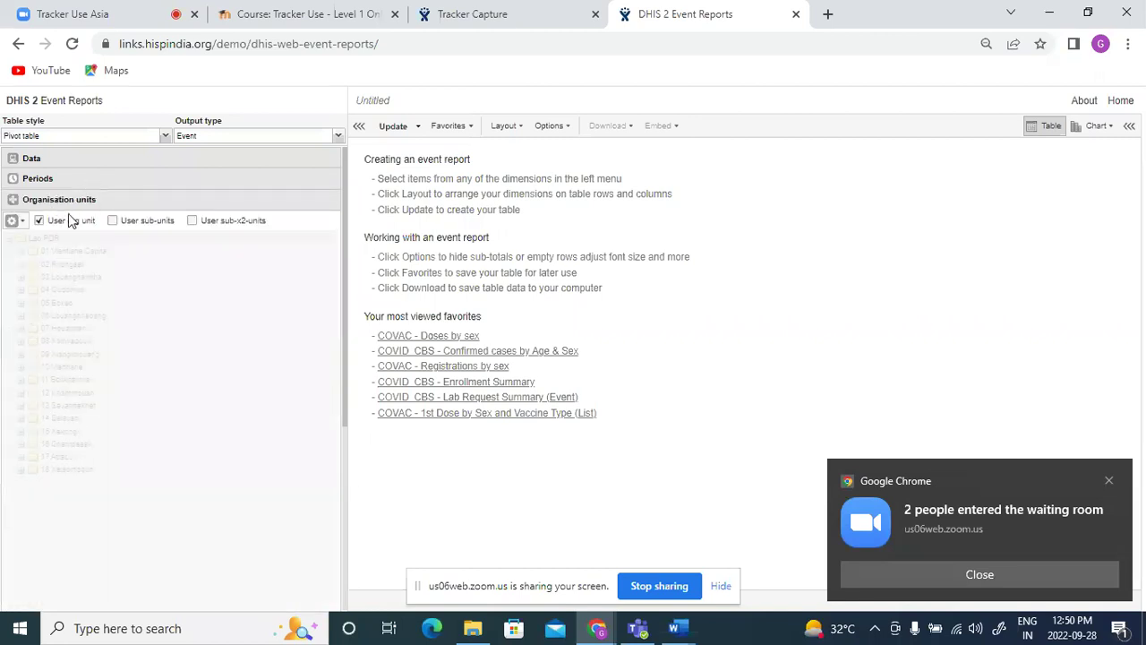
click(39, 220)
scroll(45, 244, down, 1)
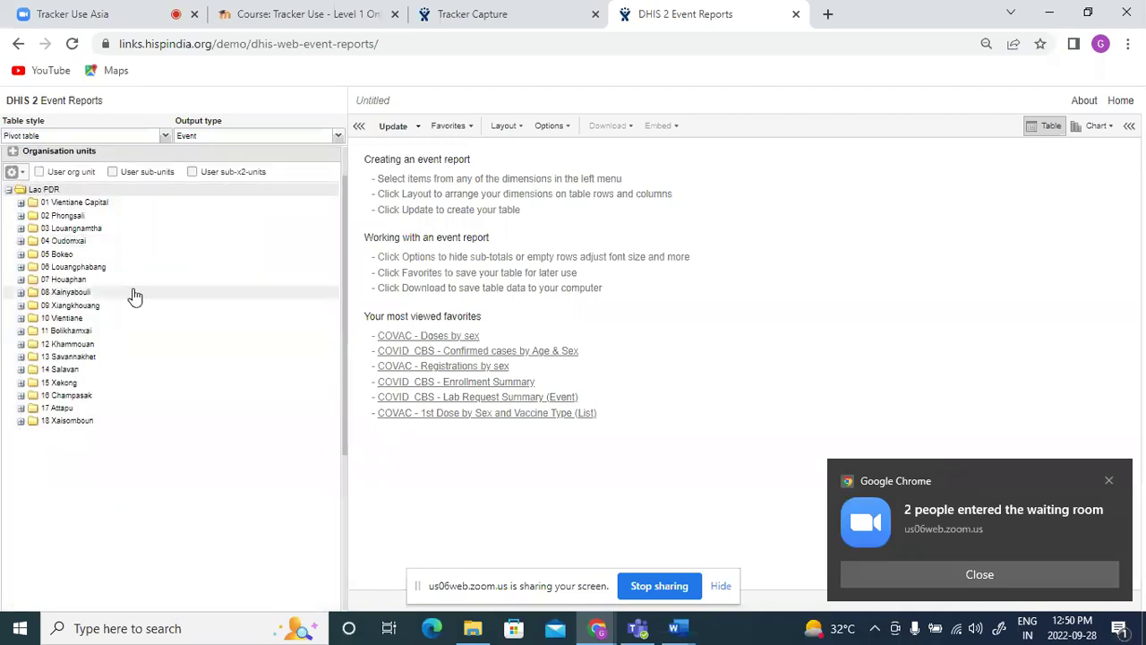
click(383, 131)
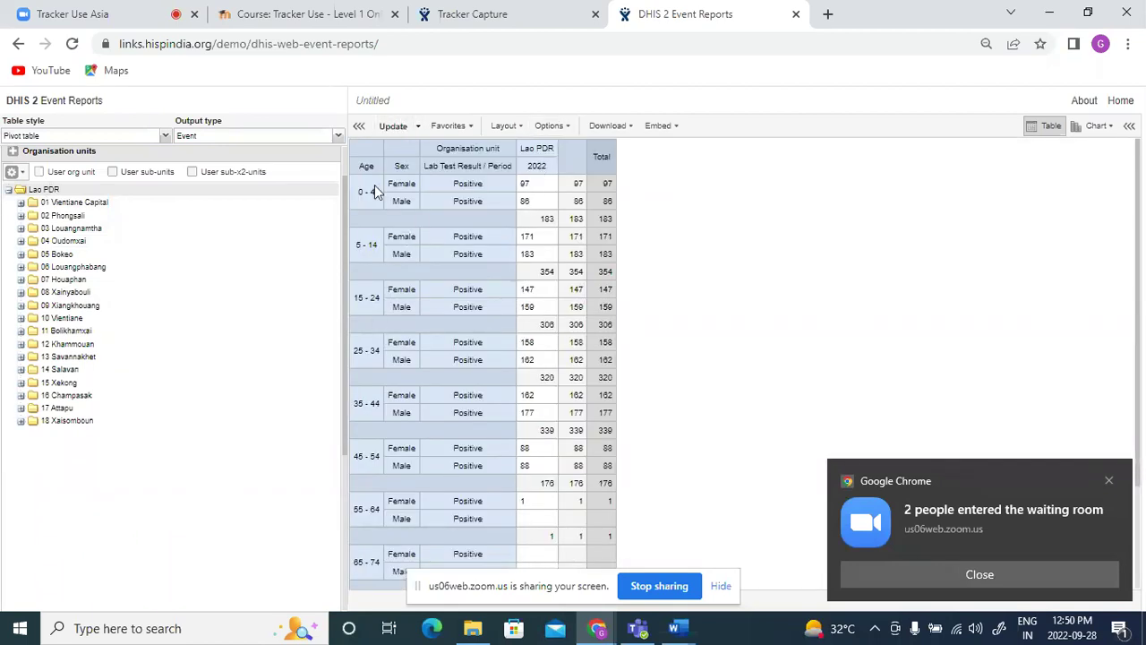
- Update the table layout with organisation units and periods as report filters, Lab Test Result and Sex as column dimensions, and Age as the row dimension
click(506, 127)
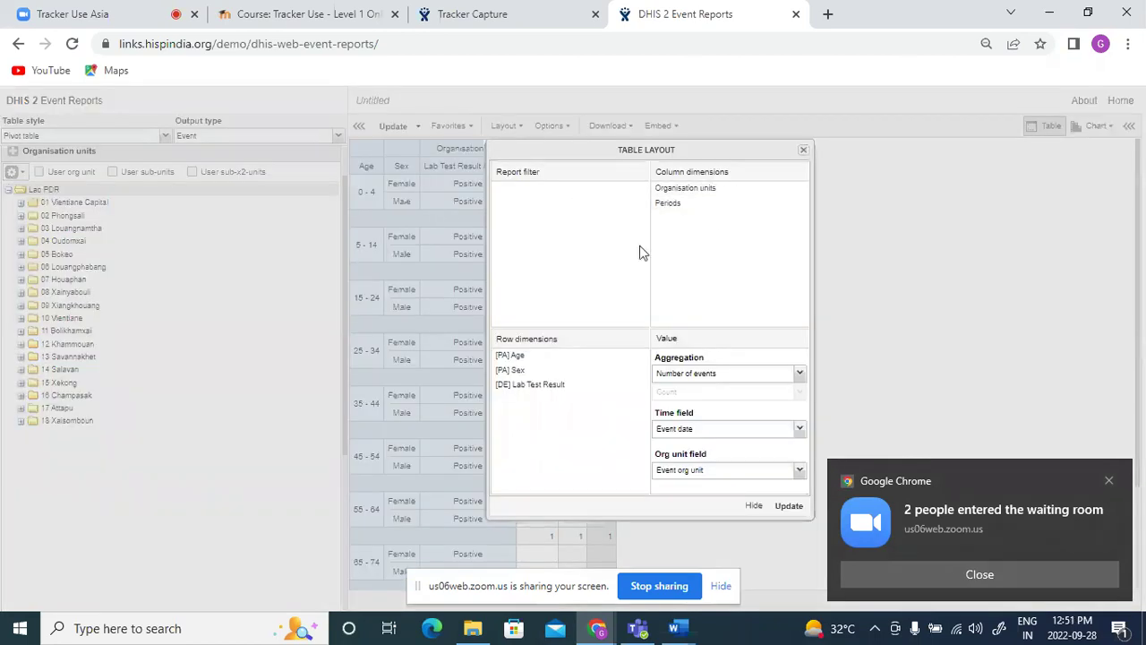
double_click(700, 192)
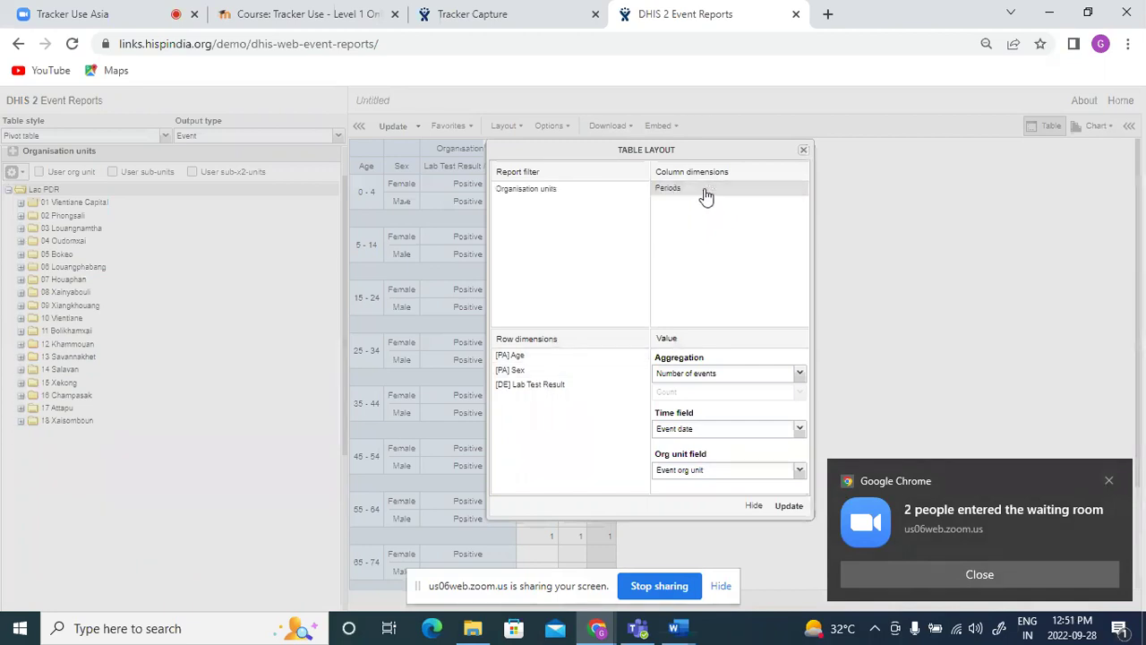
double_click(678, 190)
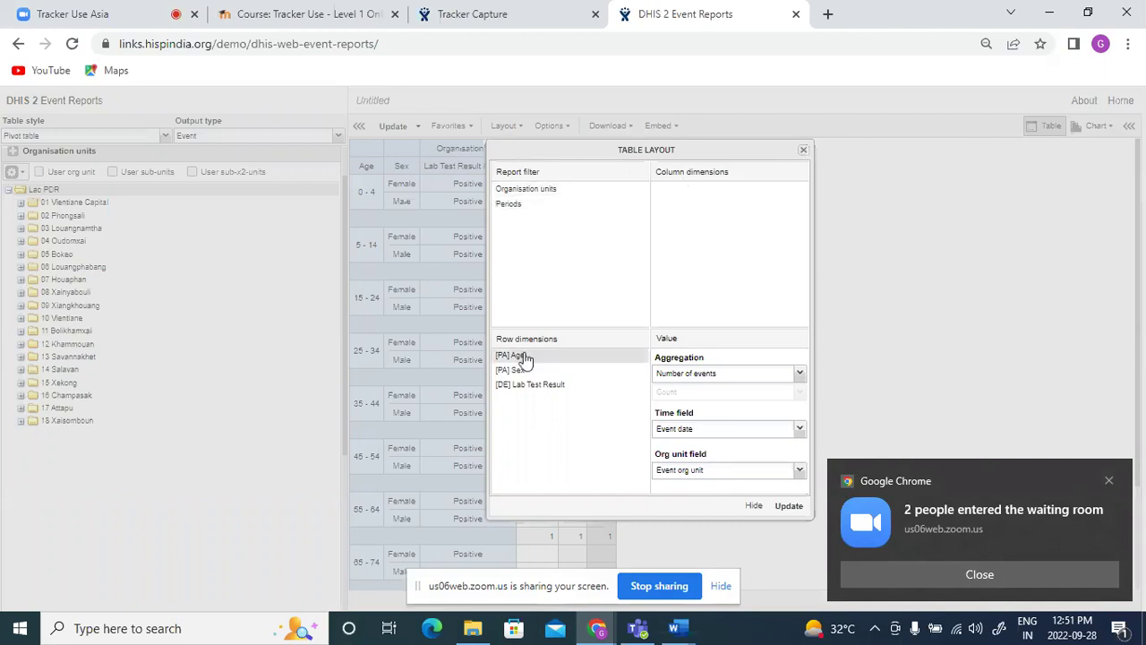
drag(549, 392, 764, 204)
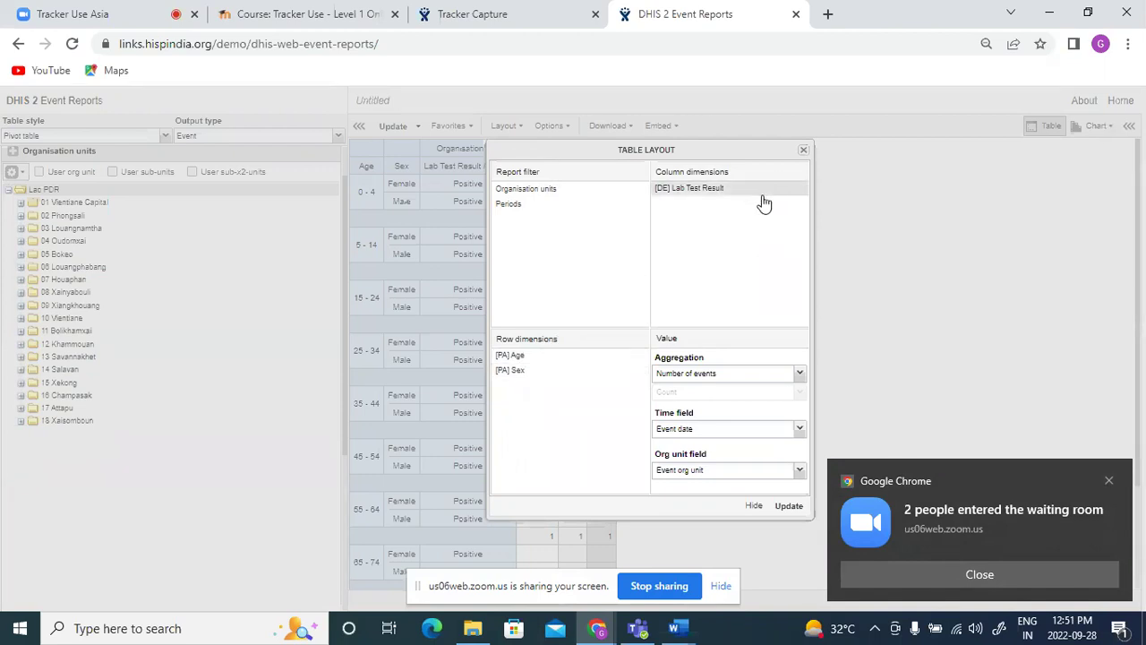
drag(514, 381, 695, 257)
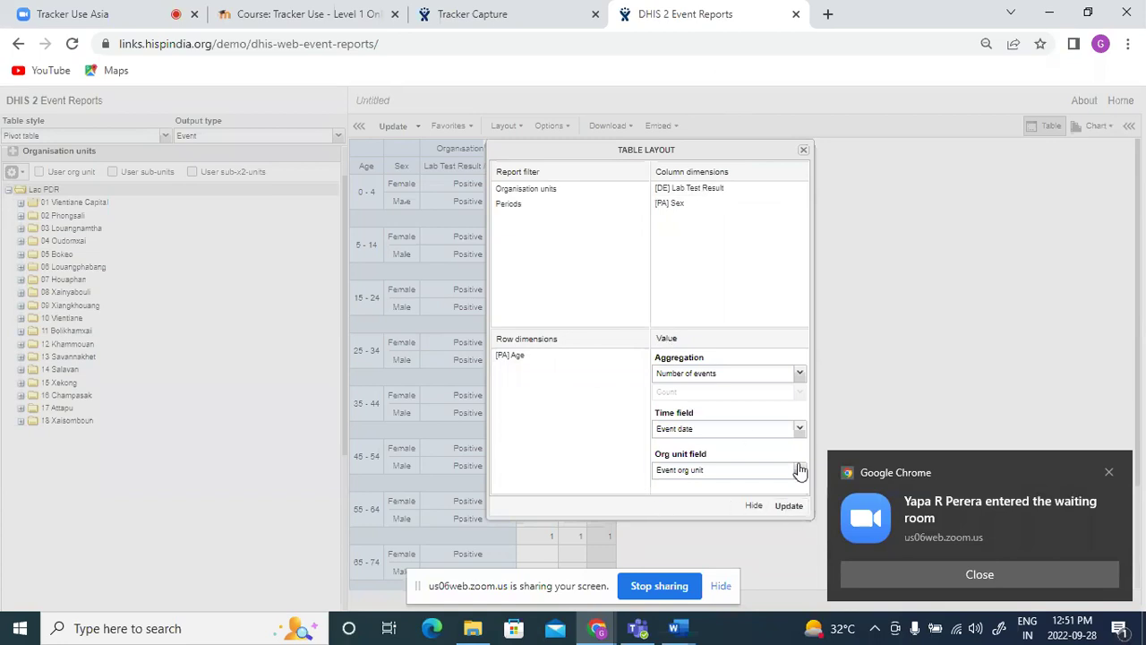
click(788, 507)
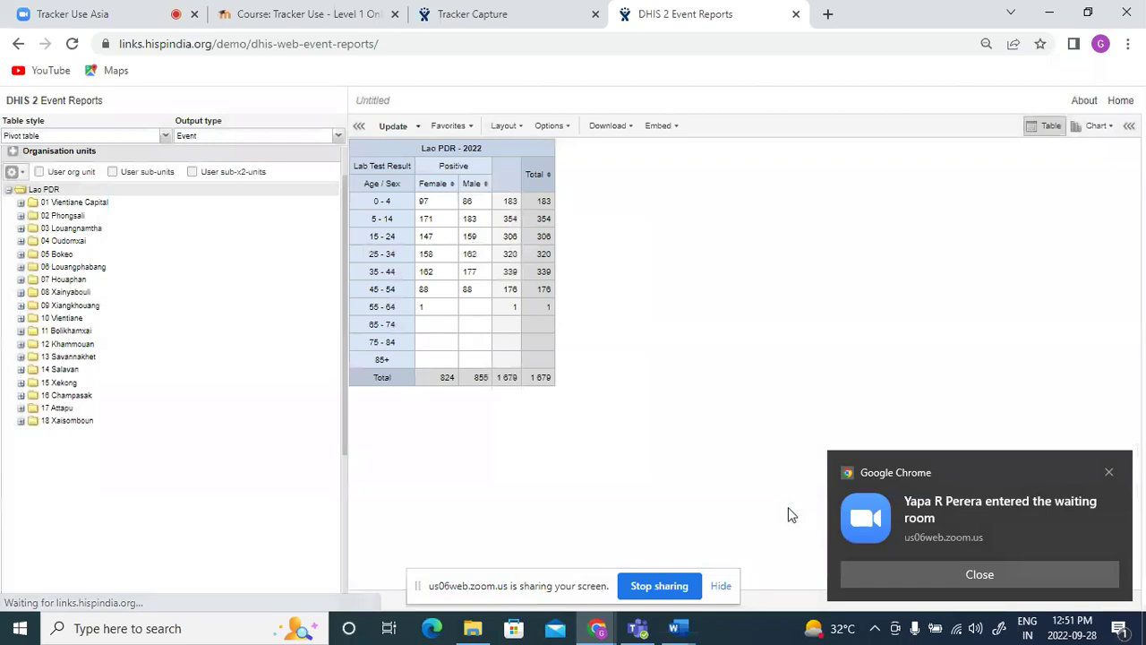